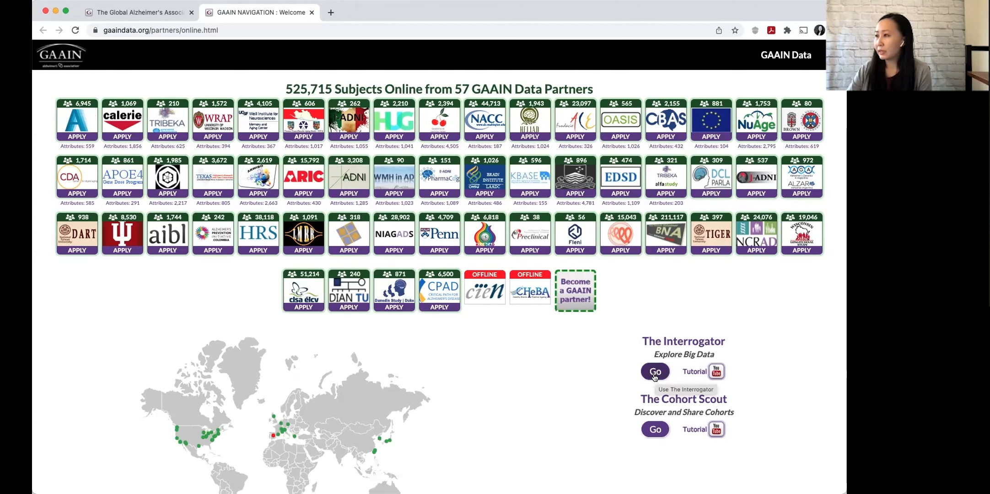
- Open the Interrogator and look through its longitudinal and cross-sectional datasets
click(654, 372)
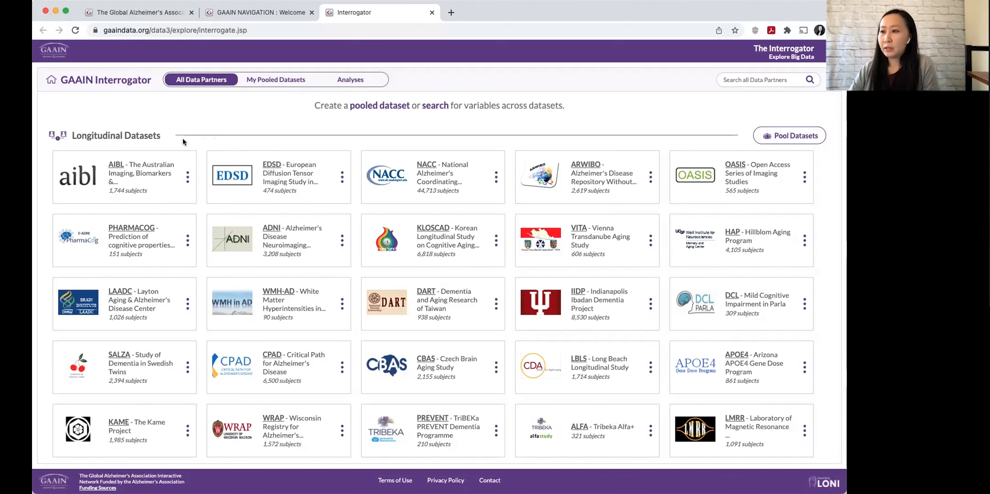
scroll(183, 140, down, 3)
scroll(183, 141, down, 6)
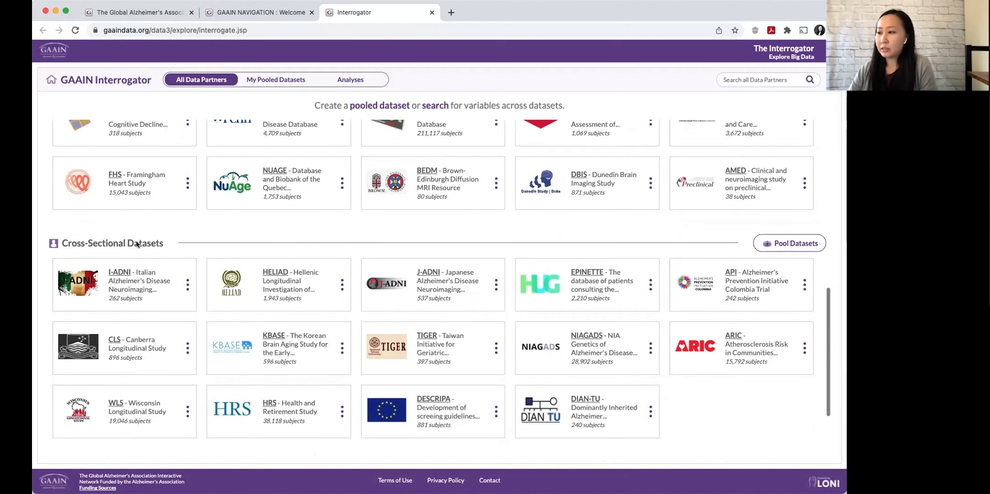
scroll(162, 242, up, 10)
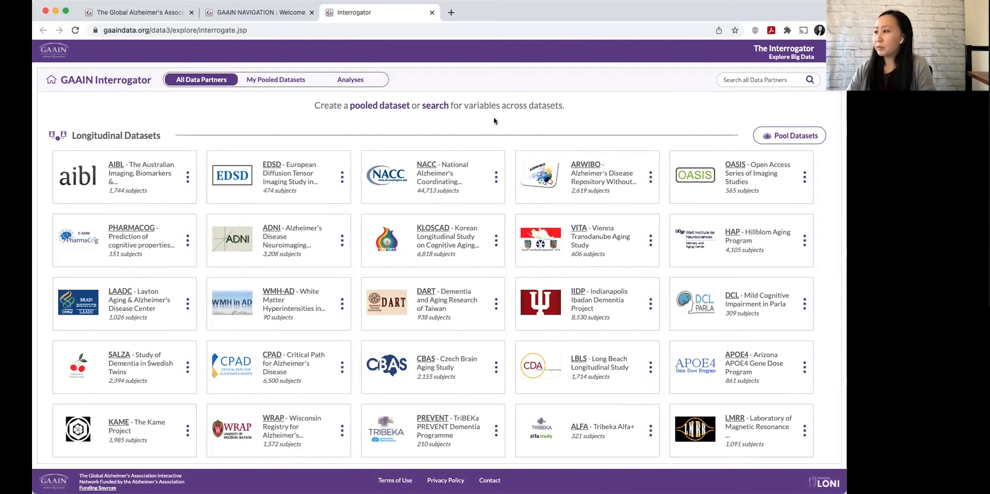
- Start pooling the longitudinal datasets, cancel it, and look over the cross-sectional datasets
click(780, 137)
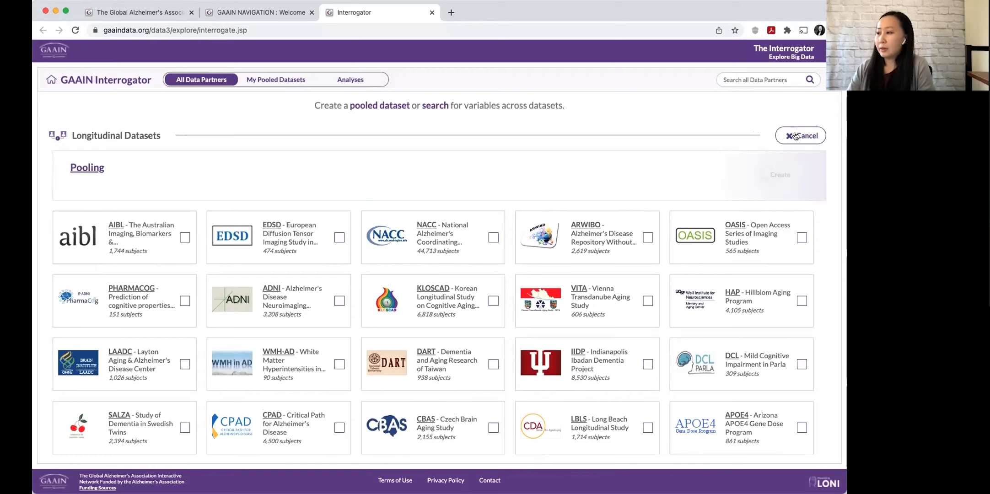
click(795, 136)
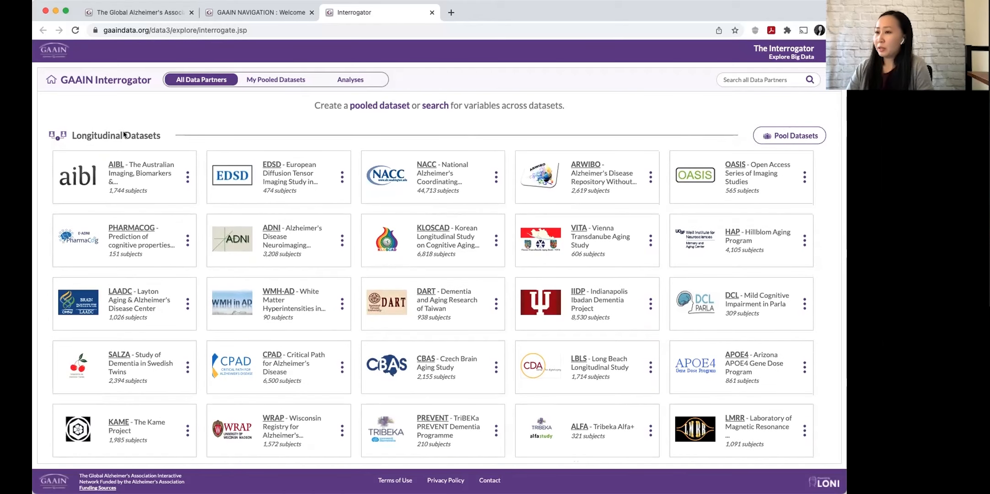
scroll(237, 160, down, 10)
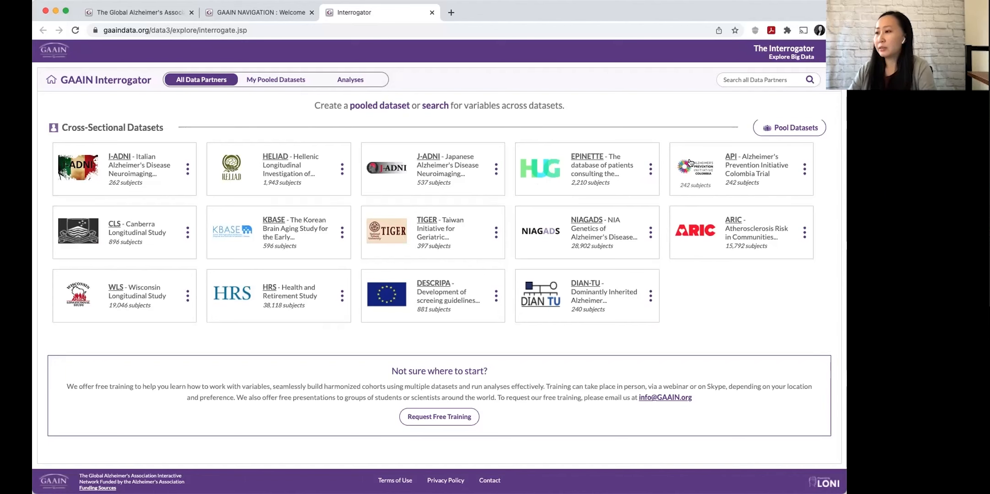
scroll(689, 159, up, 10)
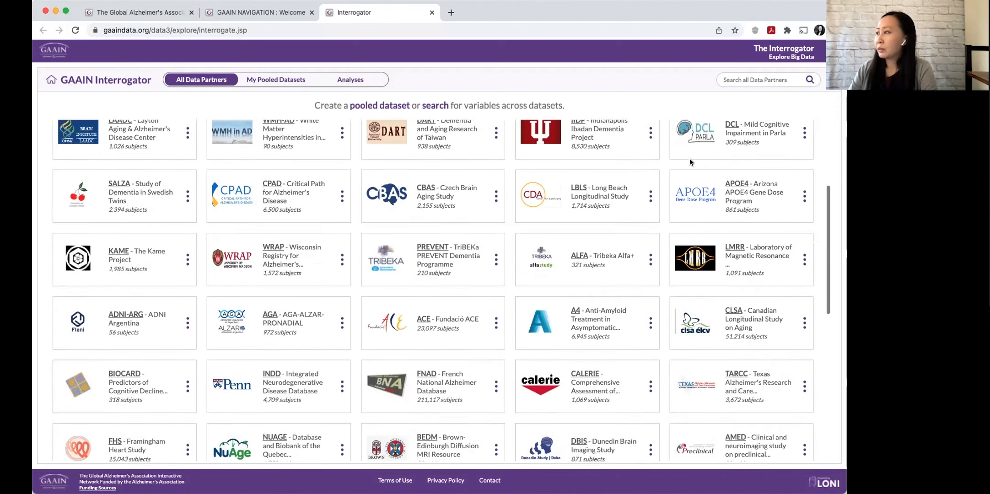
- Search all data partners for variables matching "apoe"
click(748, 79)
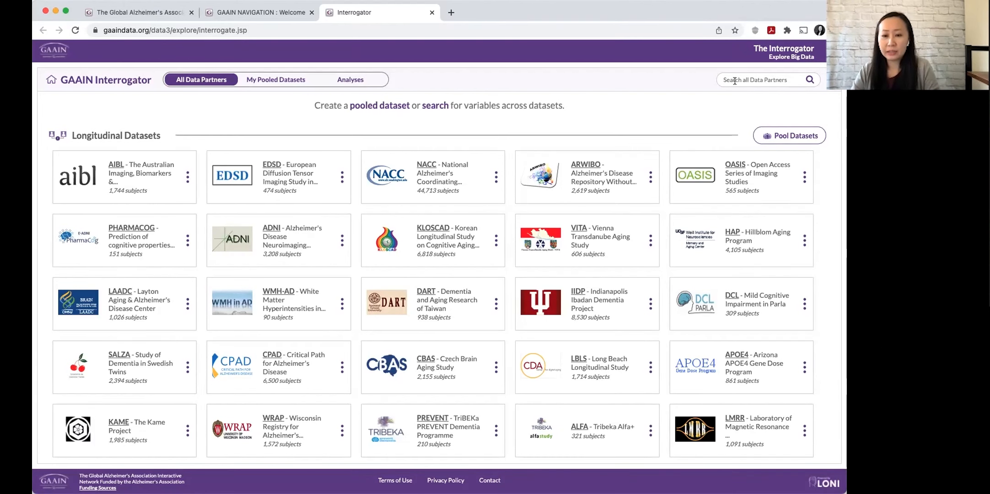
text(apoe)
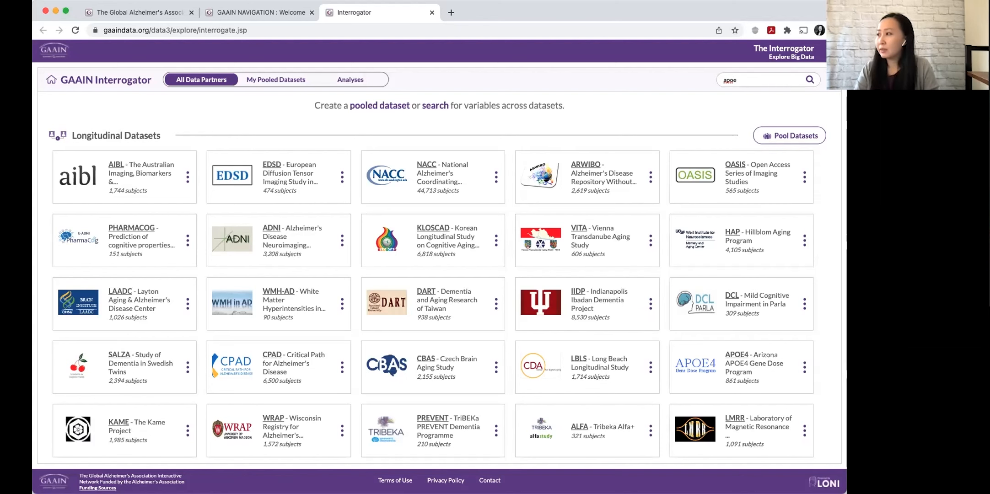
key(Return)
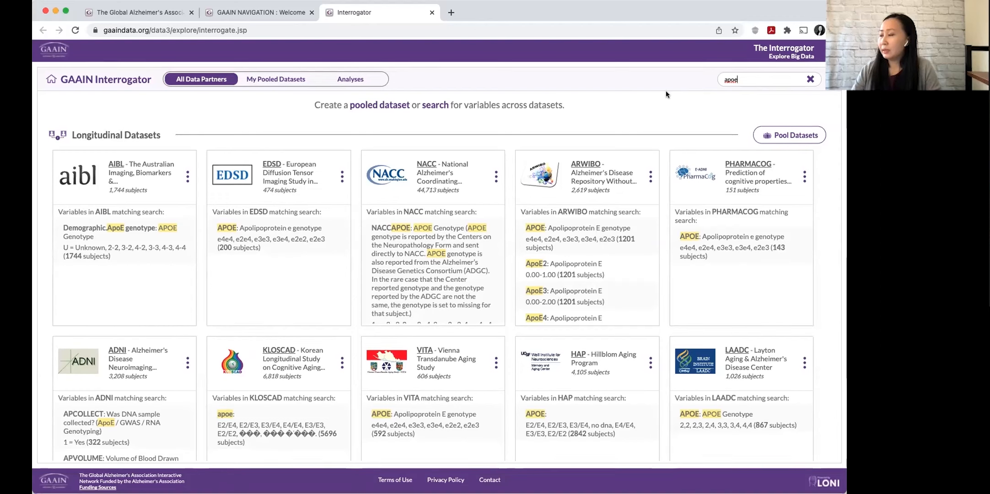
- Replace the data partner search term with "depress" and run the search
double_click(744, 78)
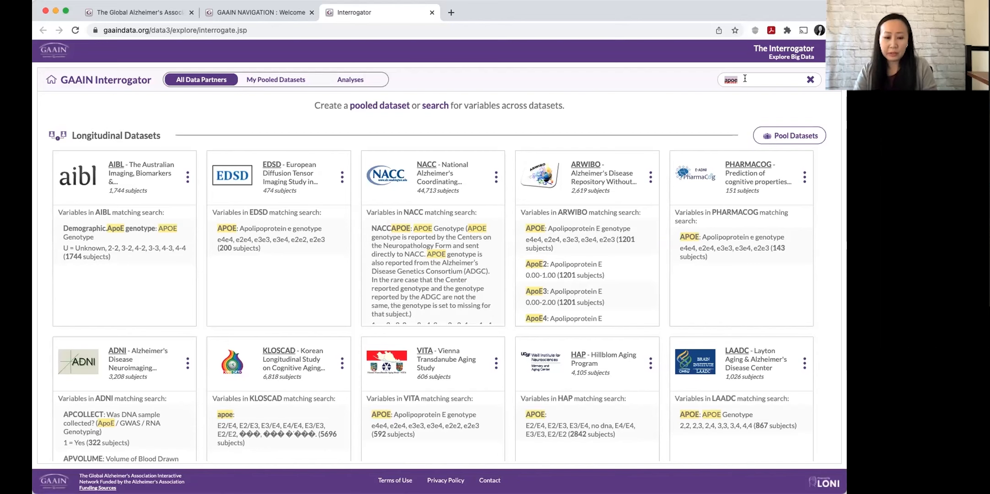
text(depress)
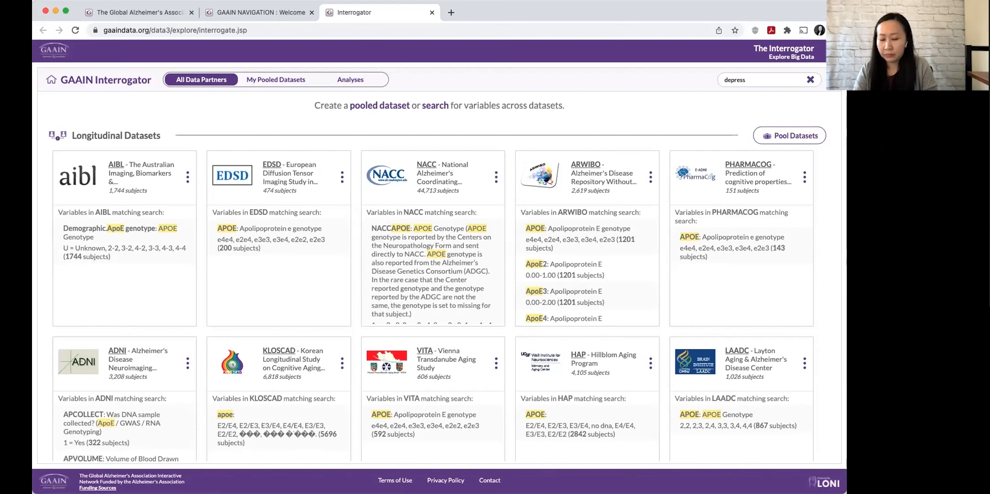
key(Return)
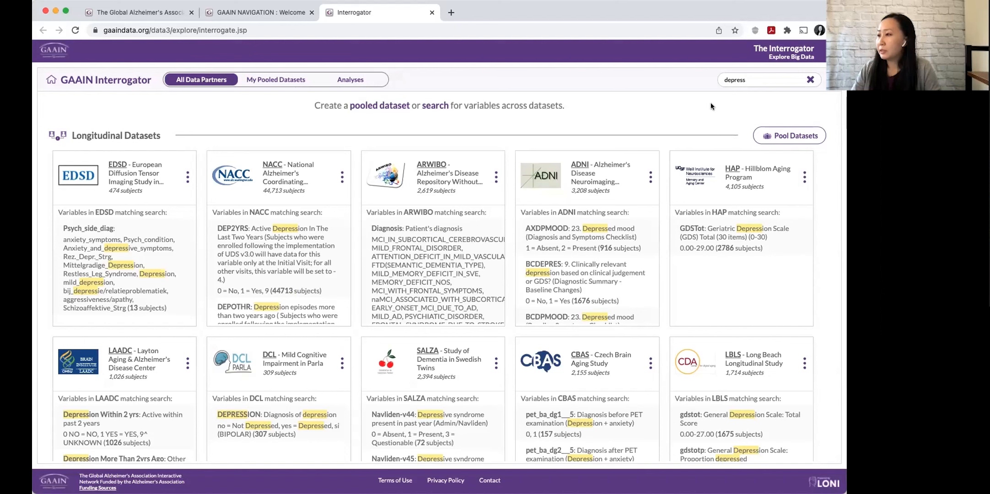
- Start pooling the longitudinal datasets and select HAP and TARCC for the pool
click(789, 136)
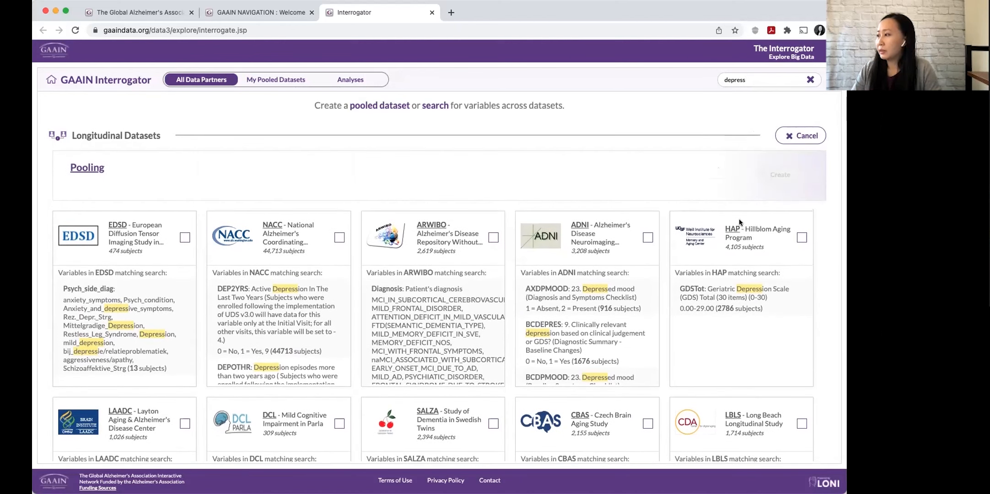
click(801, 237)
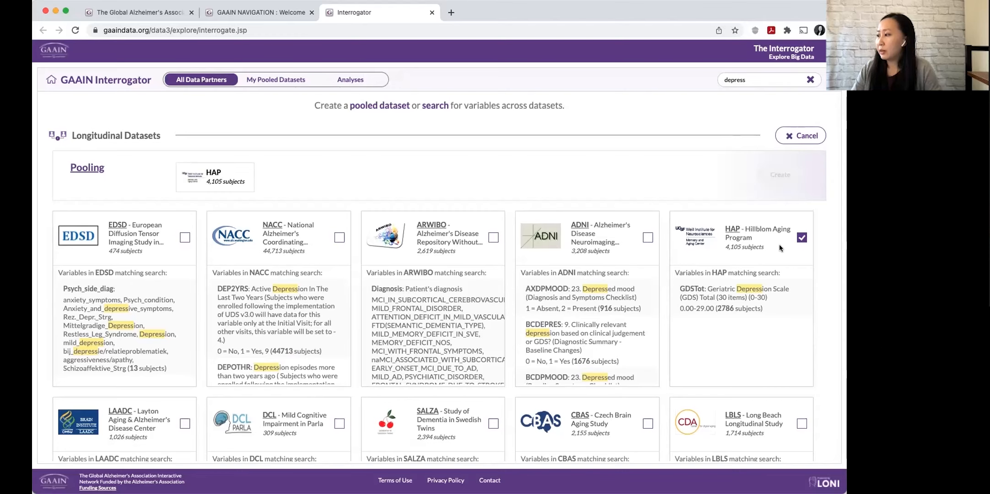
scroll(779, 246, down, 10)
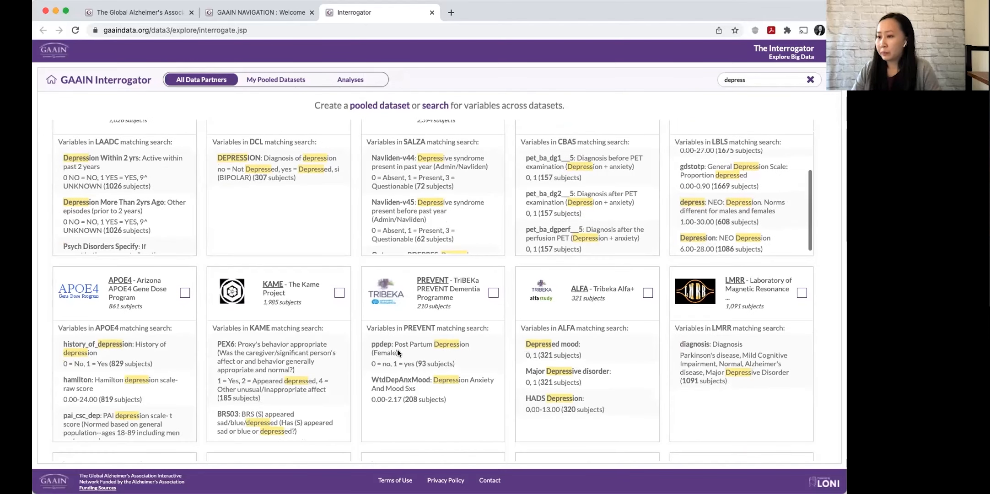
scroll(587, 380, down, 5)
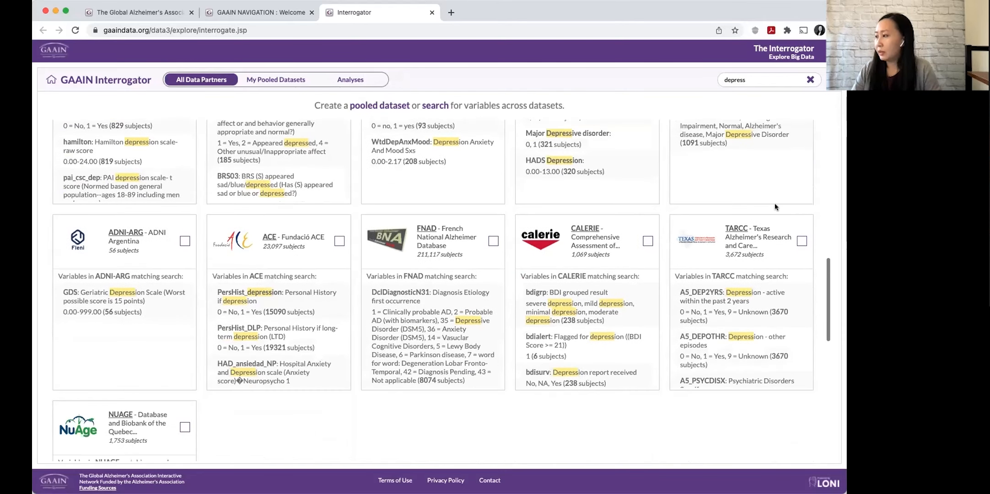
click(801, 241)
scroll(762, 227, up, 15)
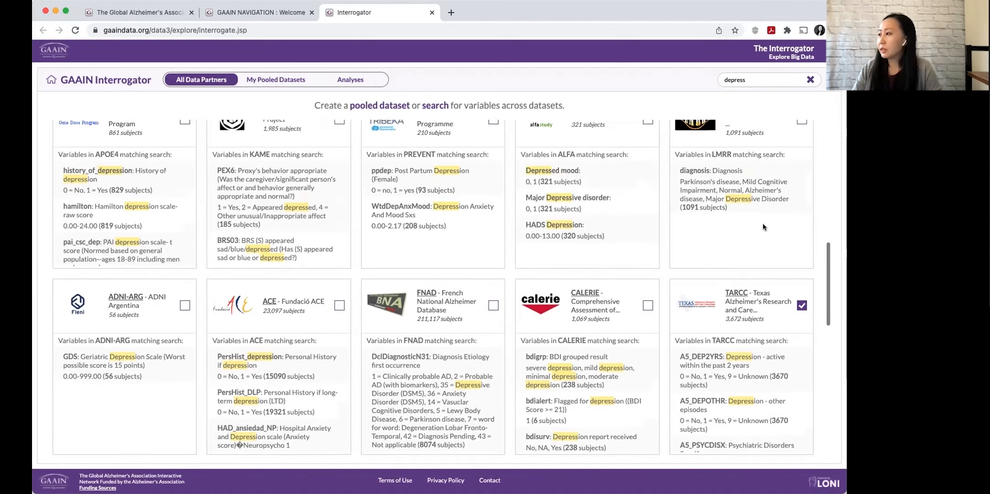
scroll(763, 224, up, 2)
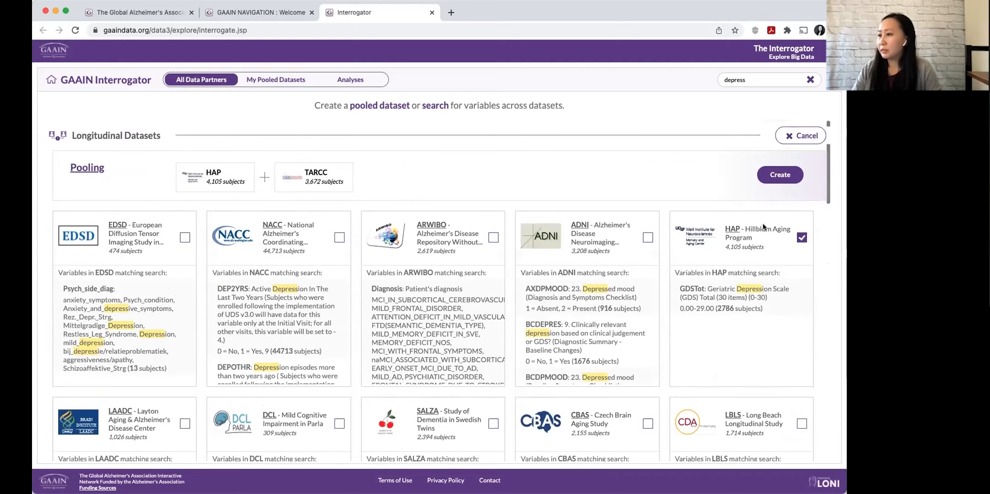
- Create the pooled dataset from the selected partners with the name "New"
click(780, 174)
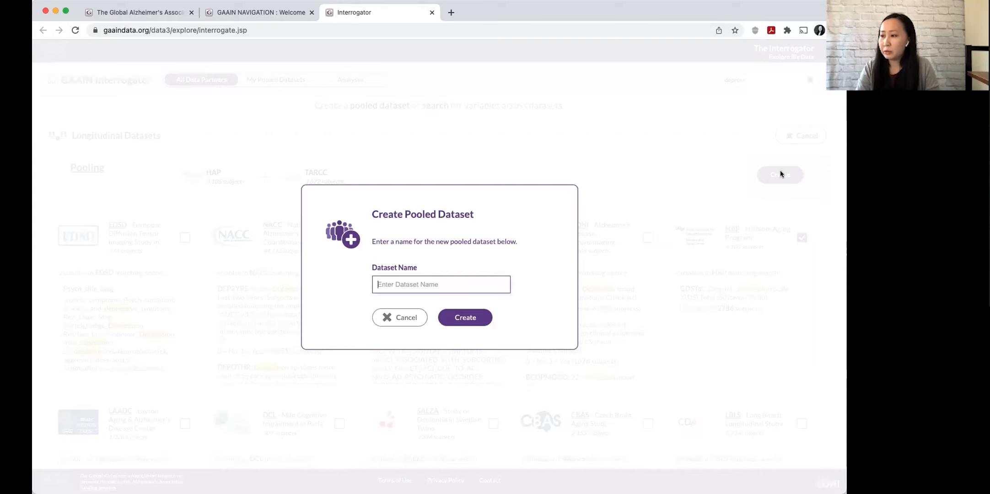
text(New)
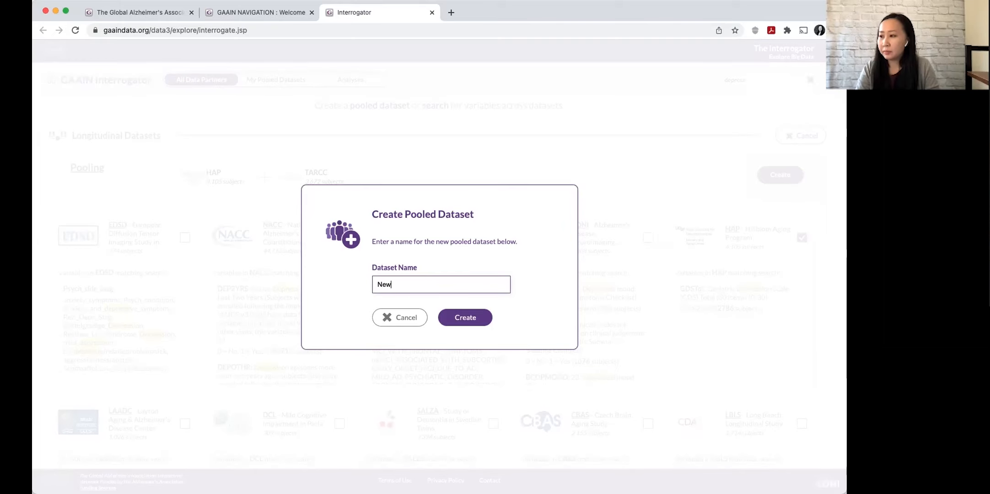
key(Return)
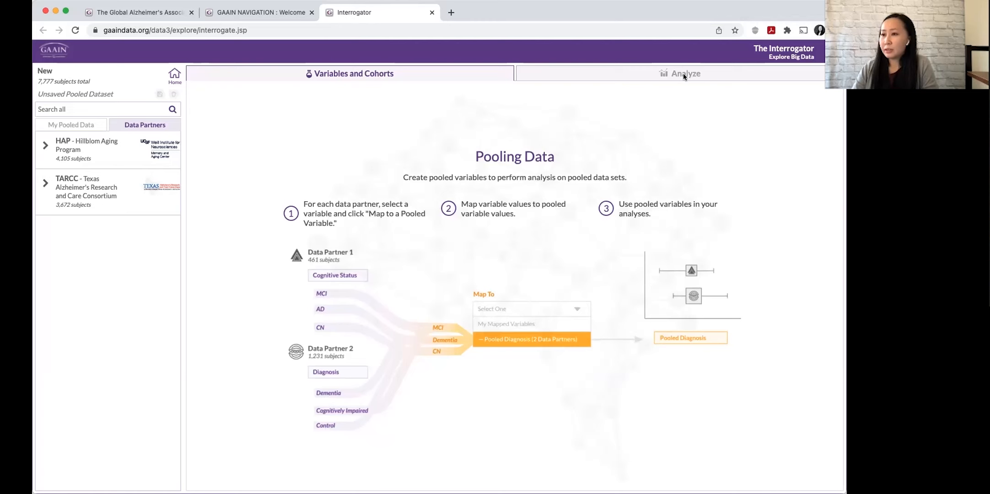
- Expand the HAP and TARCC variable lists and review the value distribution of HAP's Race variable
click(45, 146)
click(44, 365)
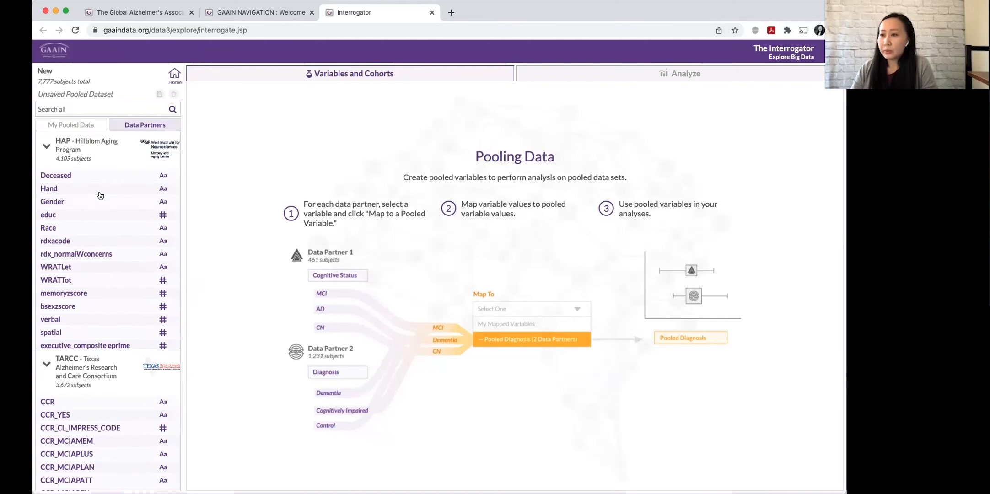
click(97, 217)
click(95, 228)
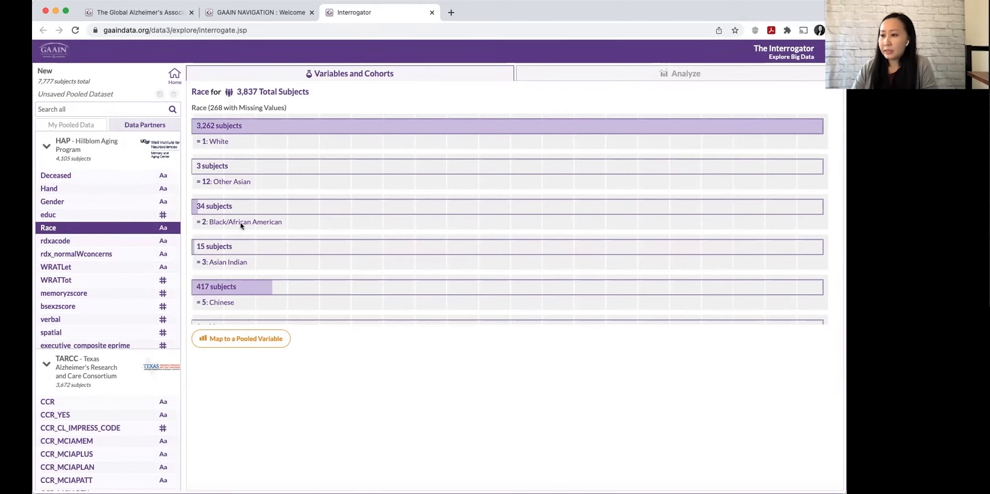
scroll(241, 224, down, 2)
scroll(112, 269, down, 3)
scroll(112, 270, up, 2)
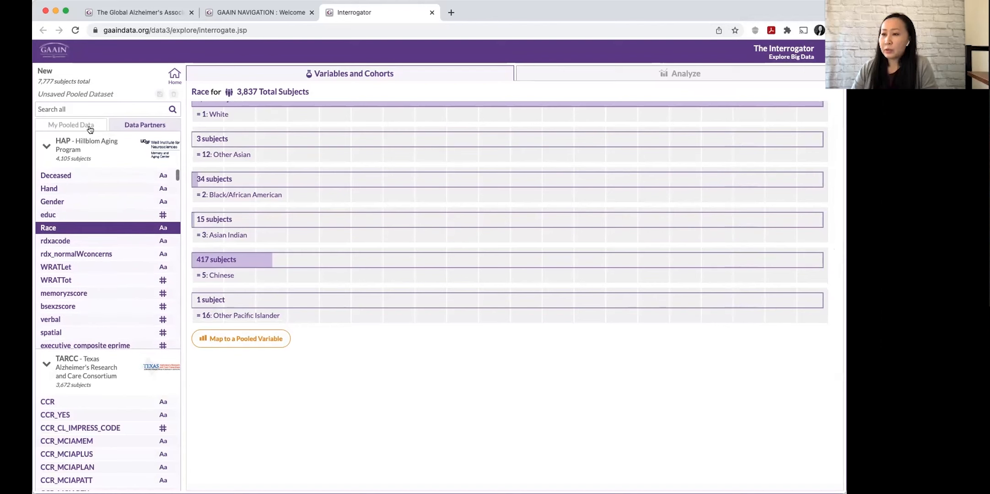
- Search the pooled dataset's variables for "apoe" and open HAP's APOE variable
click(92, 109)
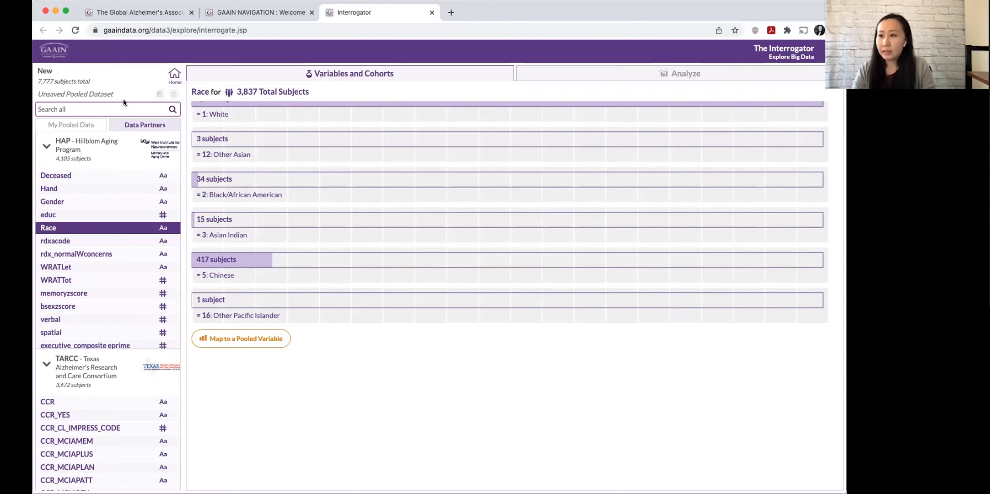
text(apoe)
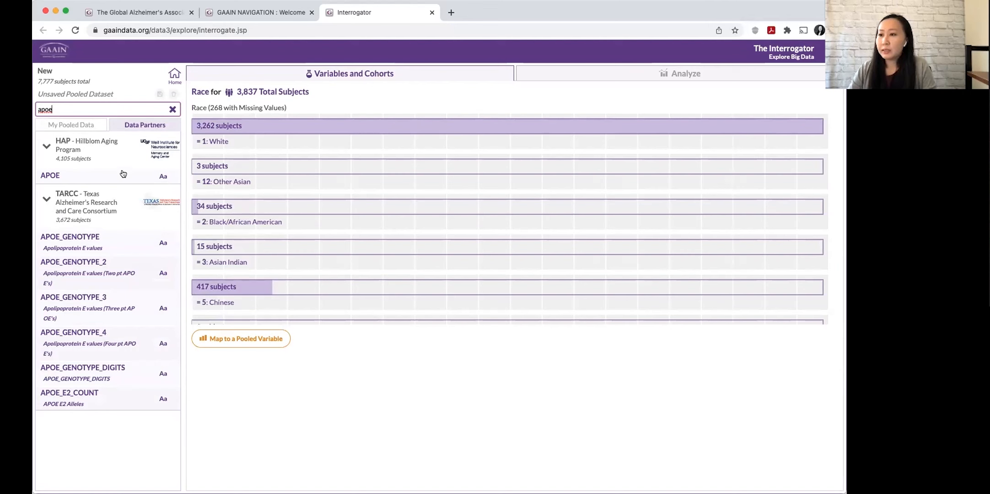
click(121, 177)
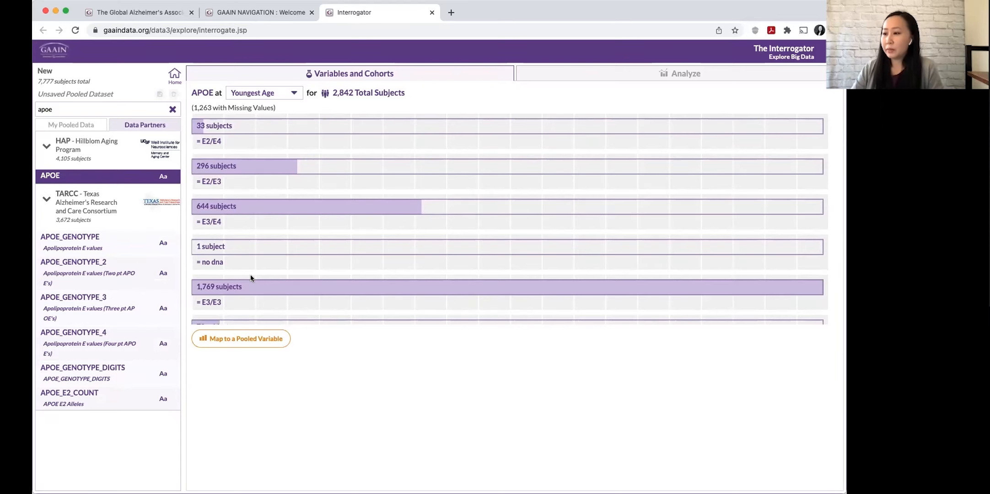
- Start mapping HAP's APOE to a new pooled variable using the Map to 0 or 1 type
click(254, 339)
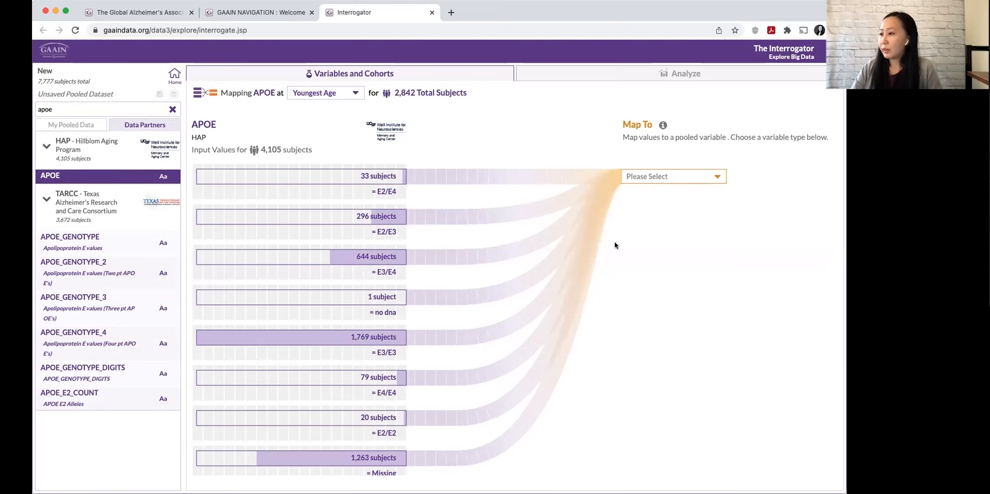
click(671, 175)
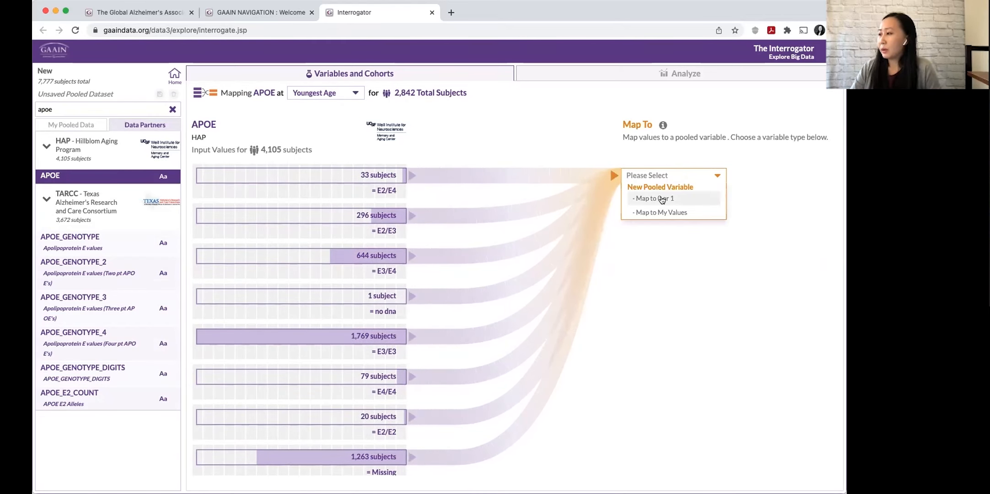
click(662, 199)
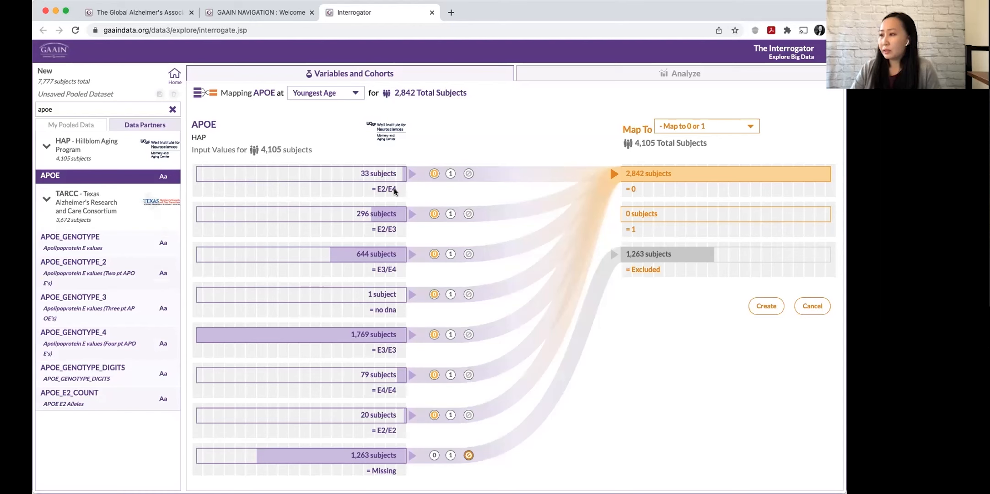
- Map the E2/E4, E3/E4 and E4/E4 genotypes to 1 and exclude the "no dna" value
click(448, 173)
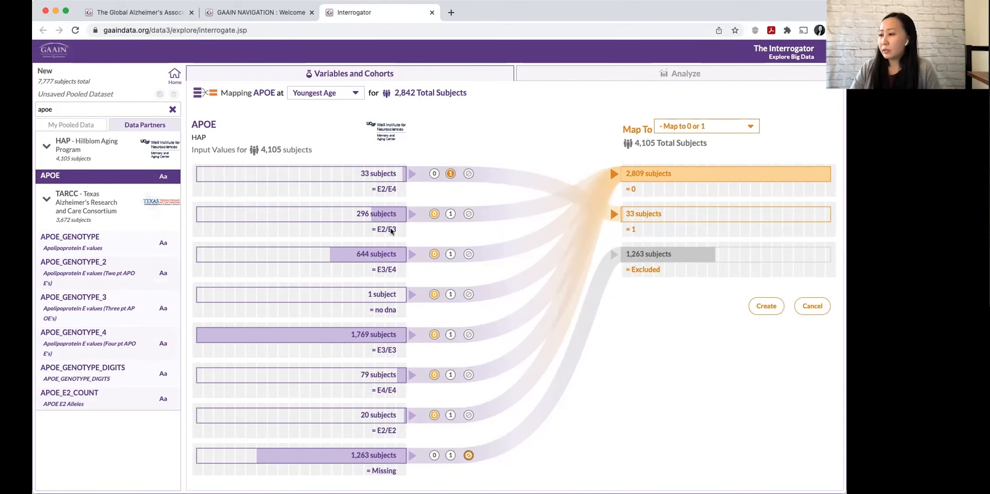
click(448, 254)
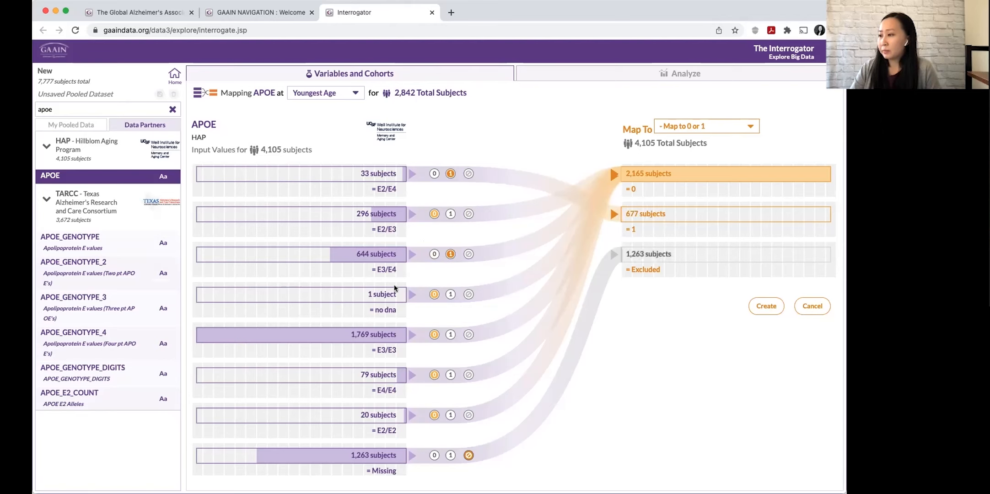
click(467, 295)
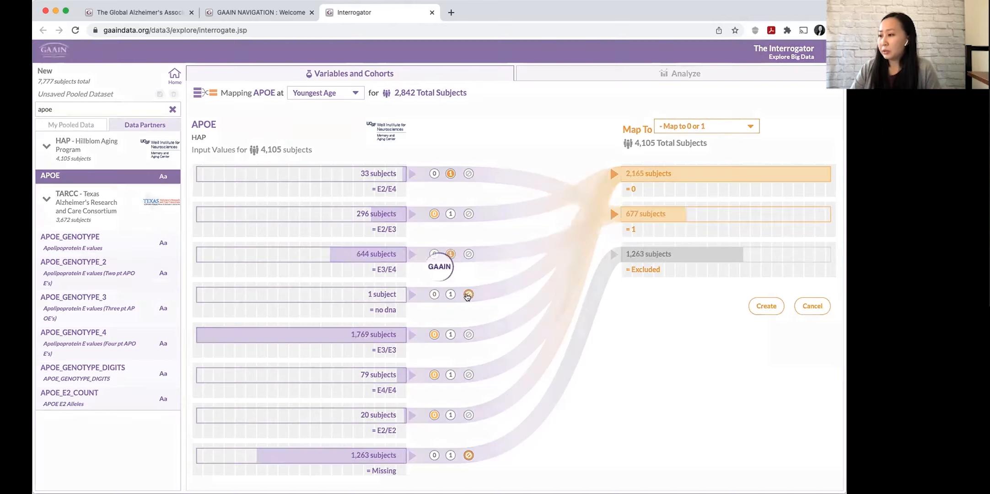
scroll(486, 327, down, 1)
click(450, 335)
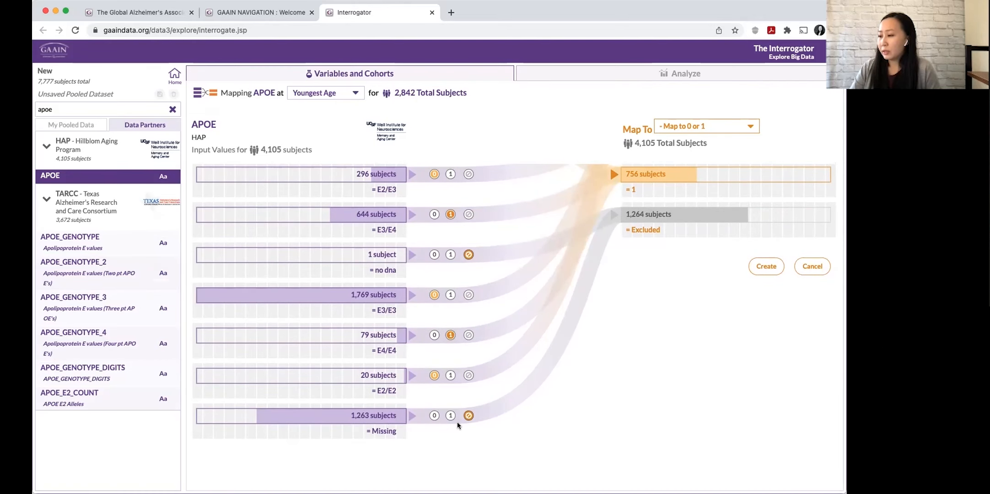
- Create the pooled variable from HAP's APOE mapping and name it APOE4
scroll(517, 401, up, 1)
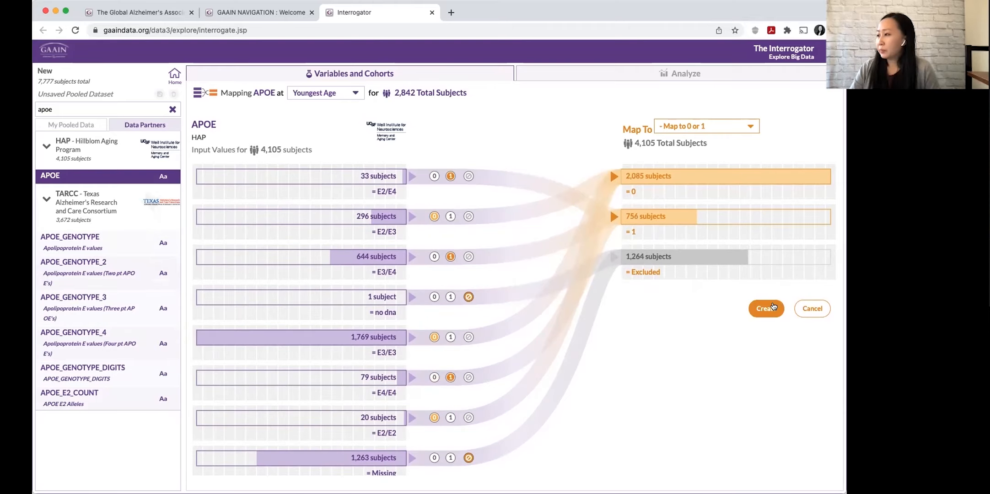
click(773, 307)
text(APO)
key(Return)
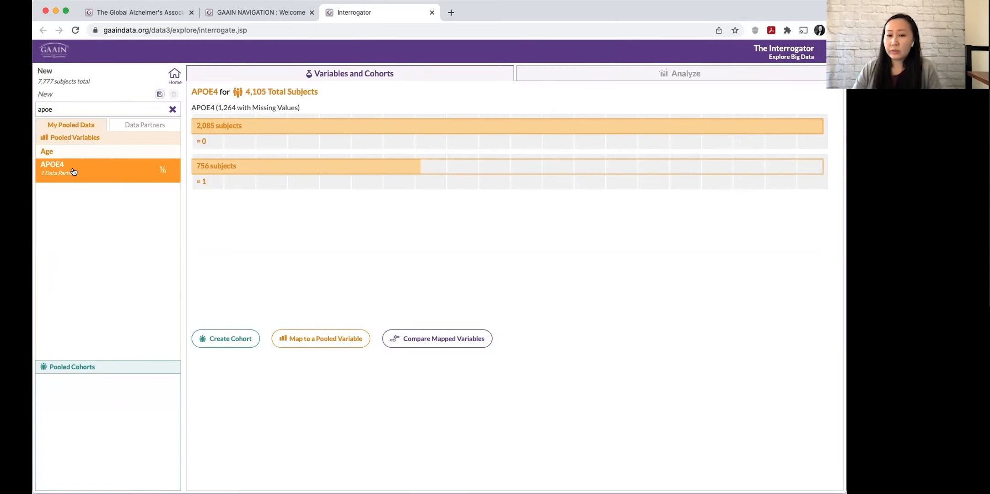
- Open TARCC's APOE_GENOTYPE variable and choose the existing APOE4 pooled variable as its mapping target
click(139, 127)
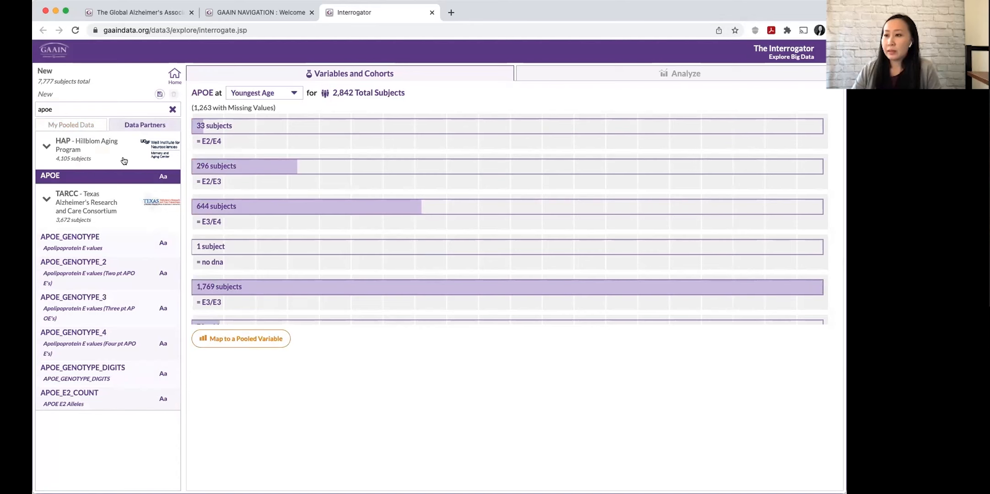
click(108, 241)
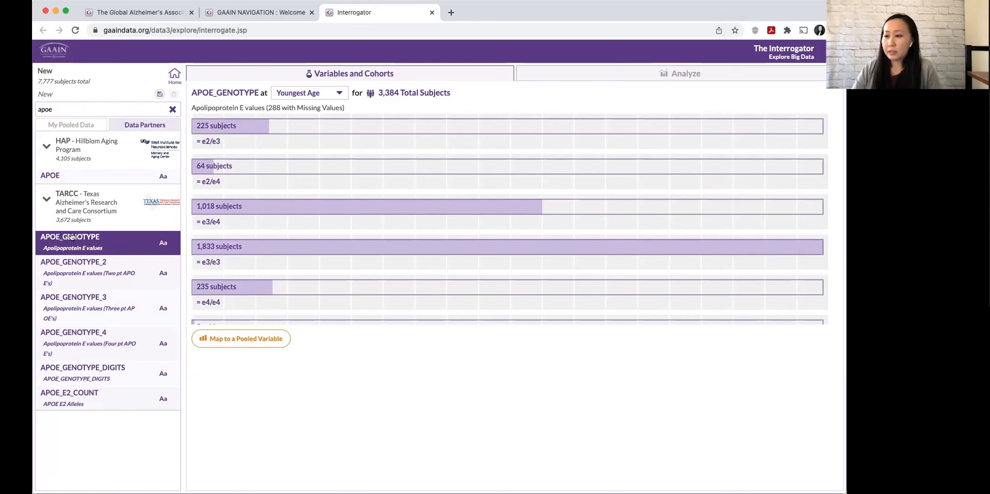
click(244, 340)
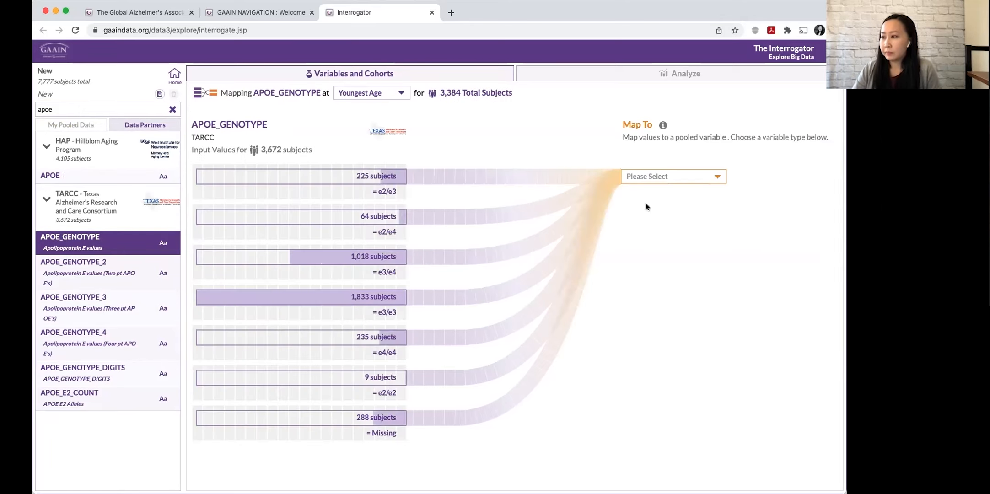
click(662, 177)
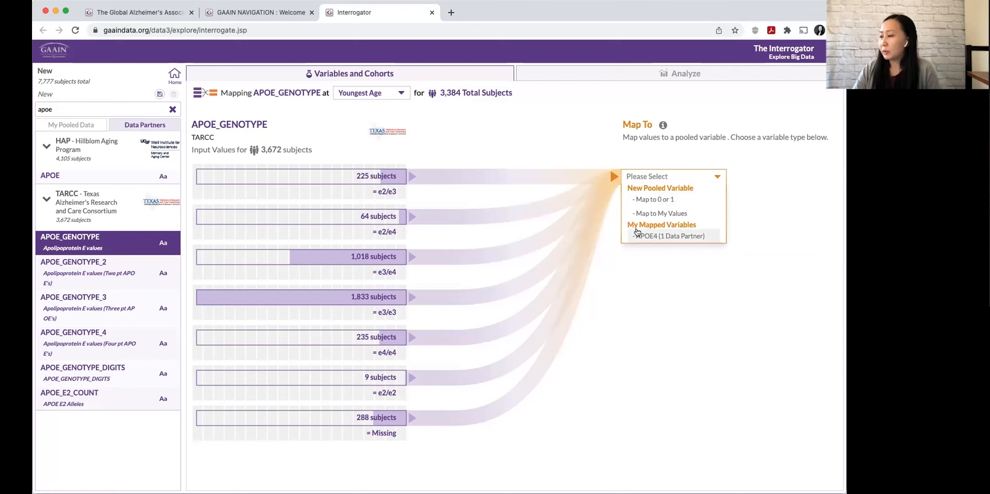
click(637, 234)
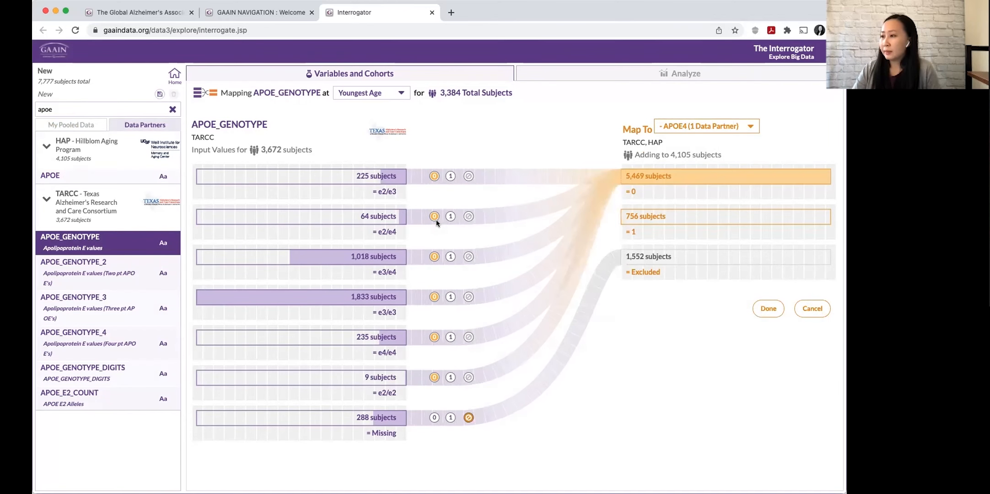
- Map TARCC's e2/e4, e3/e4 and e4/e4 genotypes to 1 and finish the APOE4 mapping
click(450, 217)
click(451, 256)
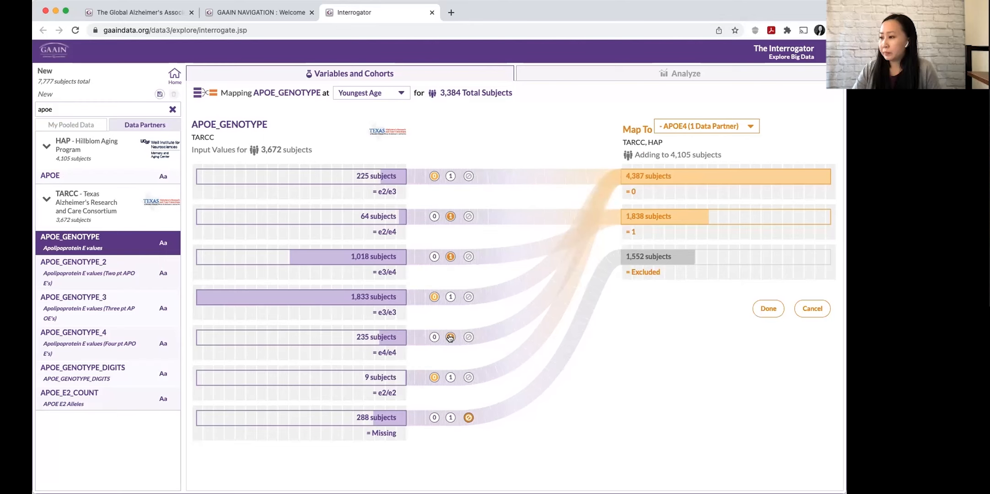
click(450, 337)
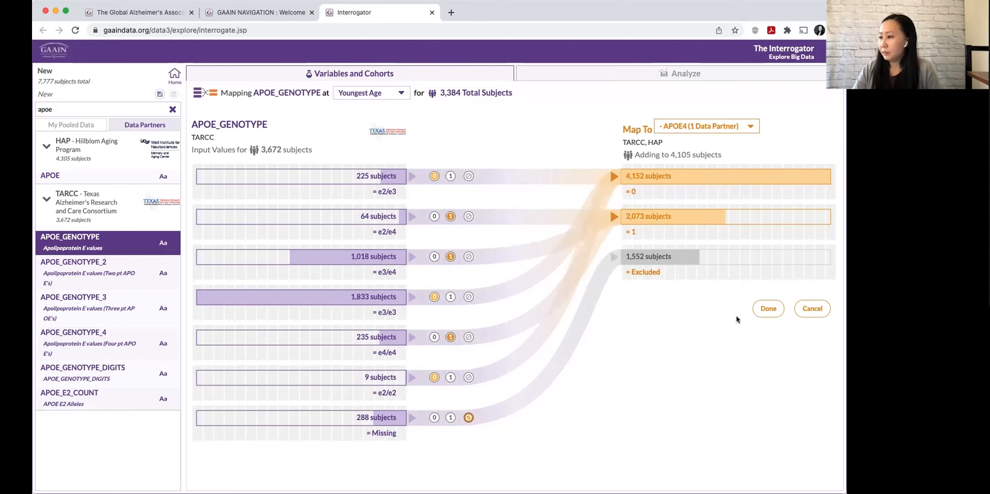
click(767, 309)
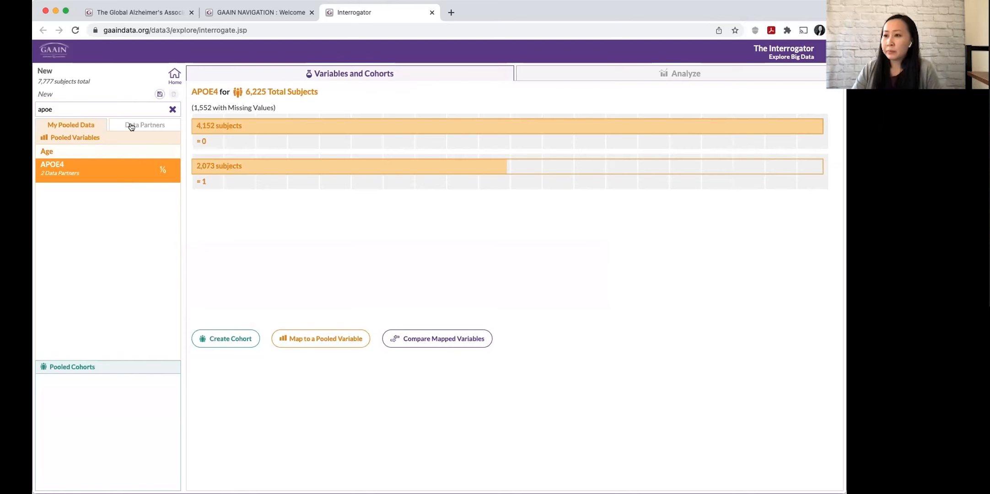
- Search the data partners' variables for "depress" and open HAP's GDSTot variable
click(131, 127)
click(173, 109)
click(122, 109)
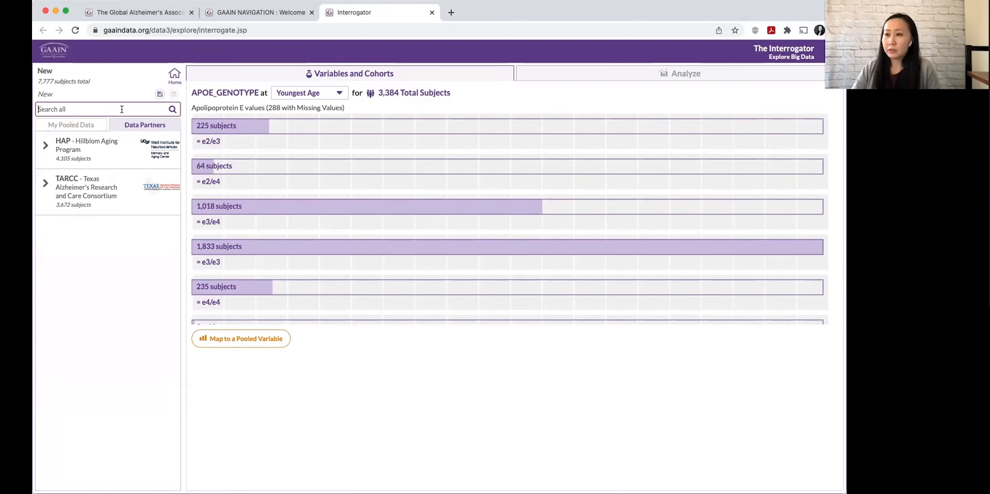
text(de)
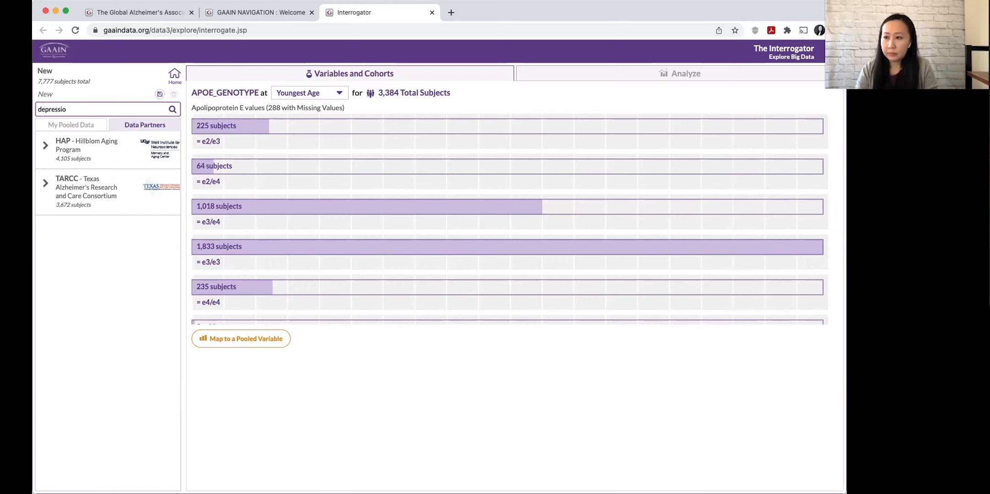
text(press)
key(Return)
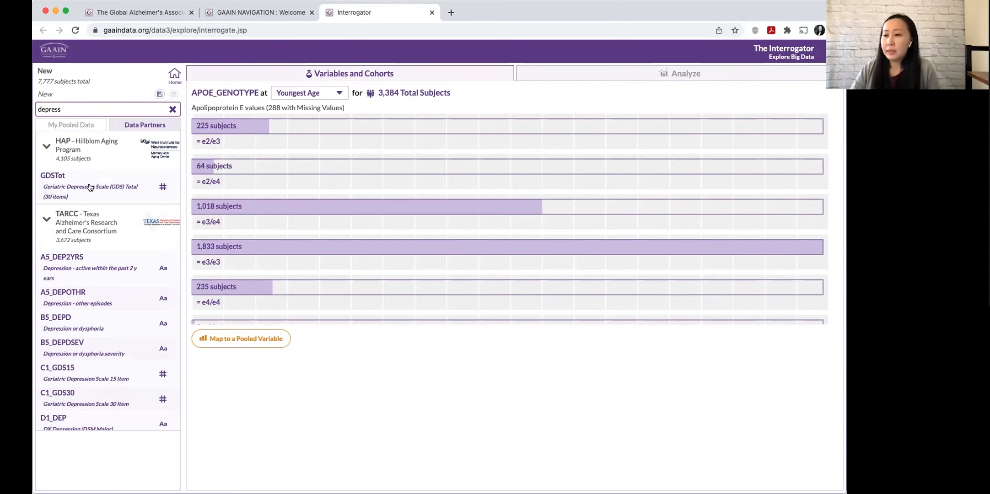
click(102, 186)
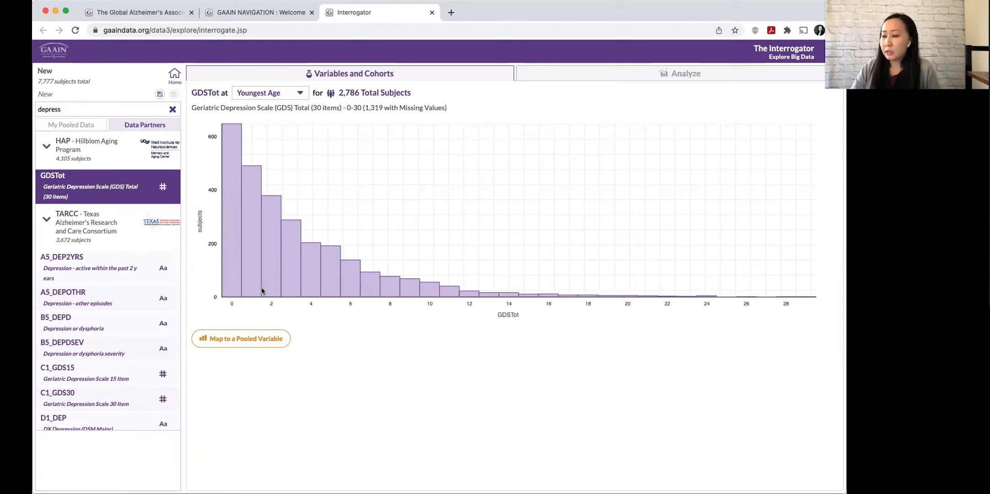
- Map GDSTot to a new pooled variable with Map to 0 or 1, assigning both ranges above the 9.50 division to 1
click(247, 340)
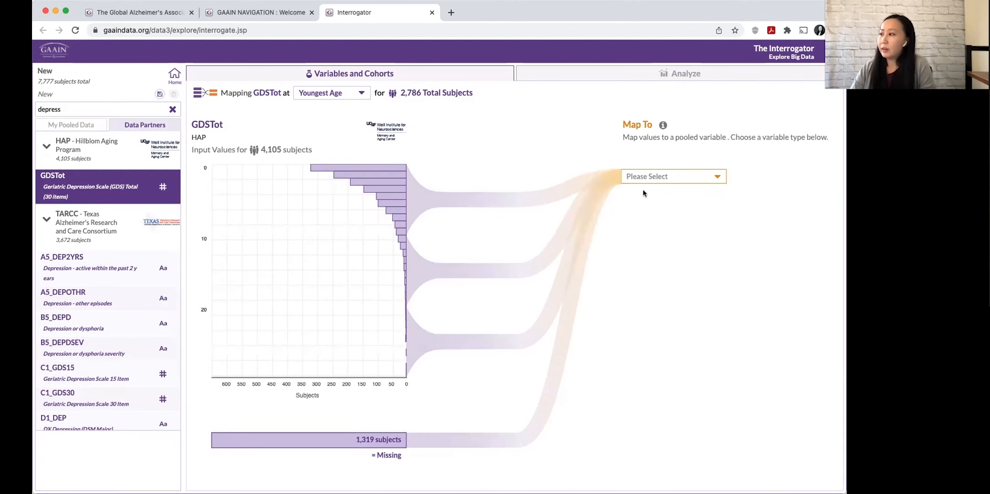
click(651, 177)
click(659, 199)
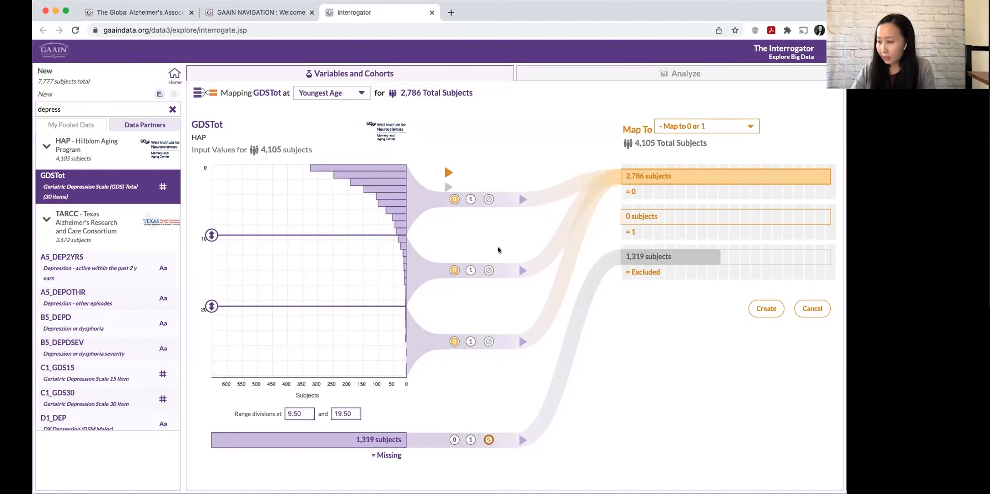
mouse_move(211, 236)
mouse_down()
mouse_move(211, 222)
mouse_move(210, 237)
mouse_up()
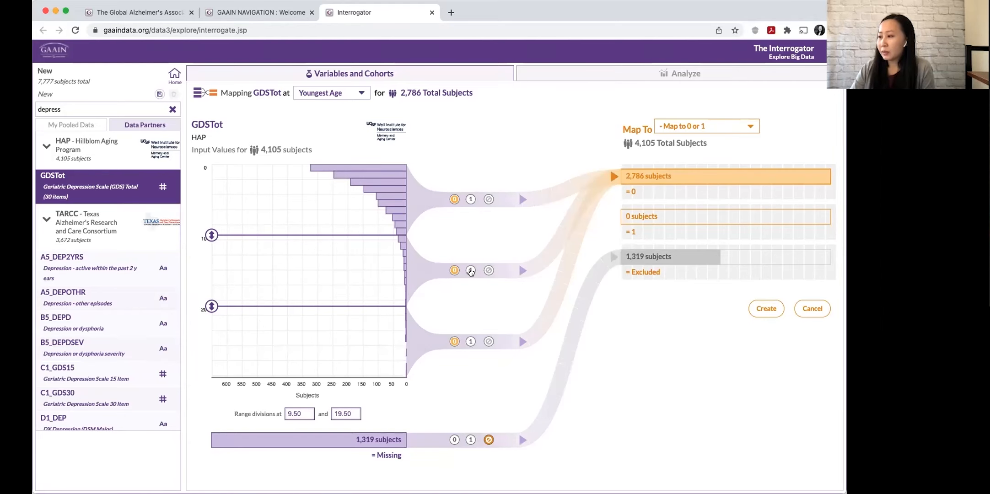
click(470, 270)
click(470, 342)
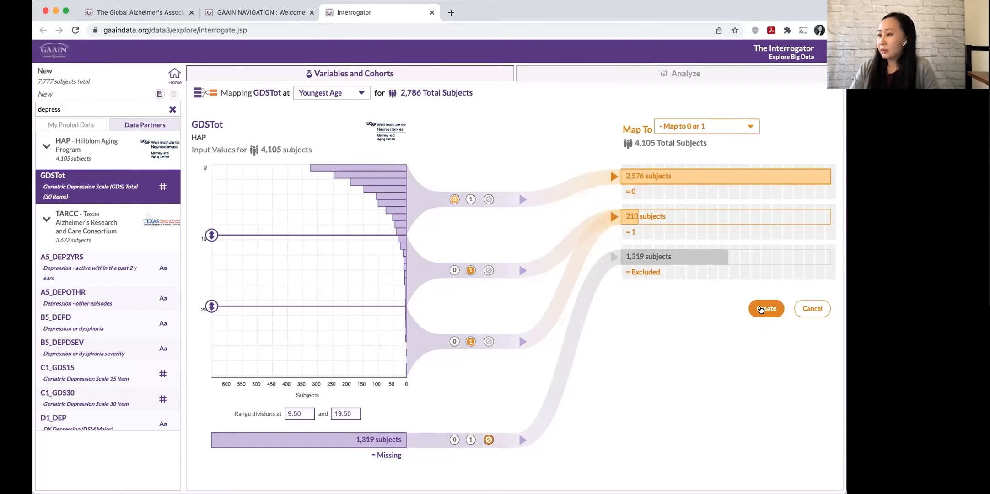
- Create the pooled variable from the GDSTot mapping with the name GDS>9
click(760, 310)
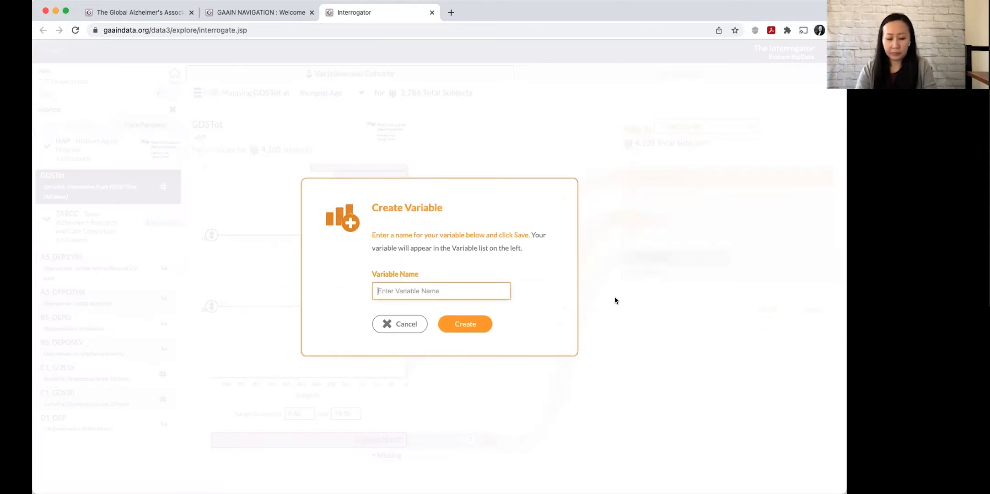
text(GDS>9)
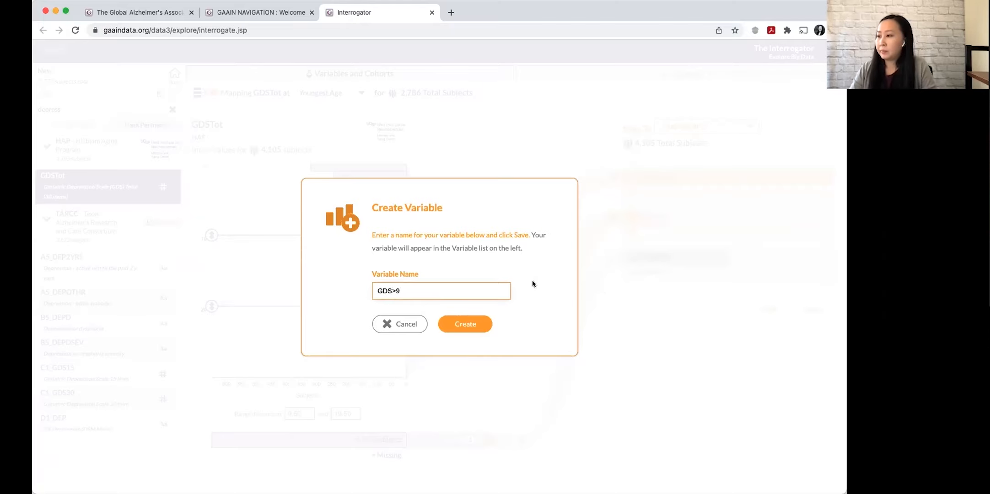
click(472, 324)
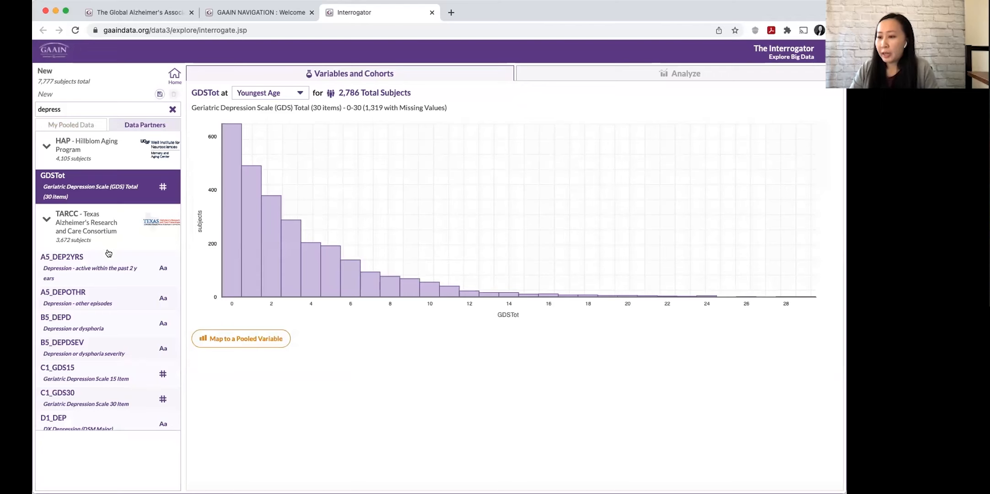
- Open TARCC's 30-item depression scale variable C1_GDS30 and choose the pooled variable GDS>9 as its mapping target
scroll(121, 274, down, 2)
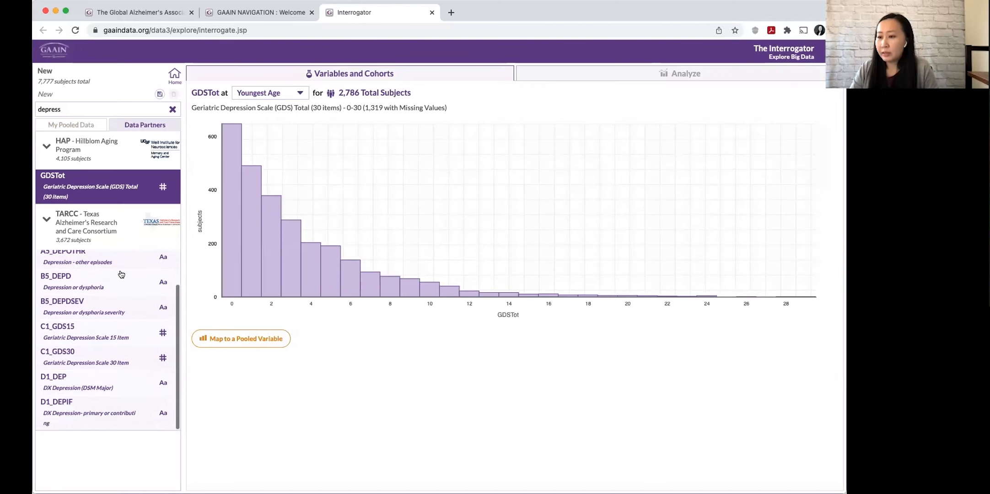
scroll(121, 274, up, 2)
scroll(121, 274, down, 2)
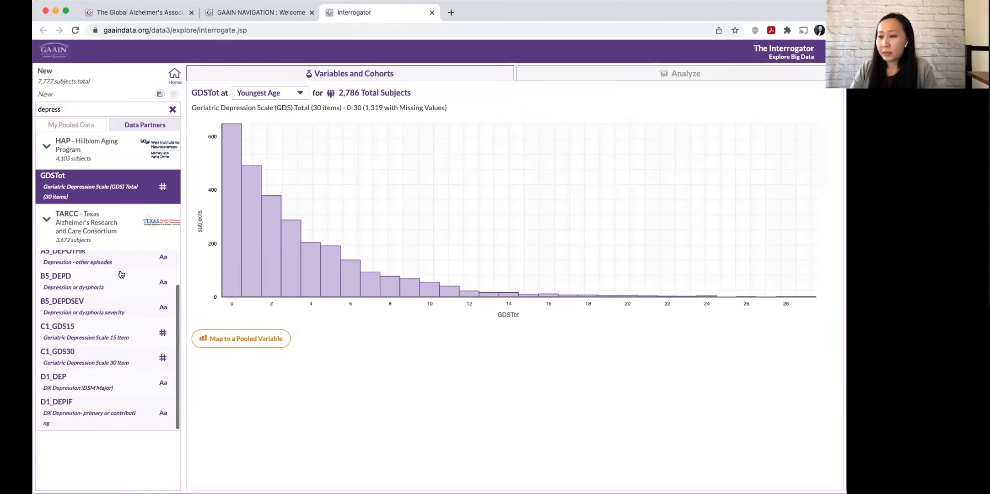
click(105, 363)
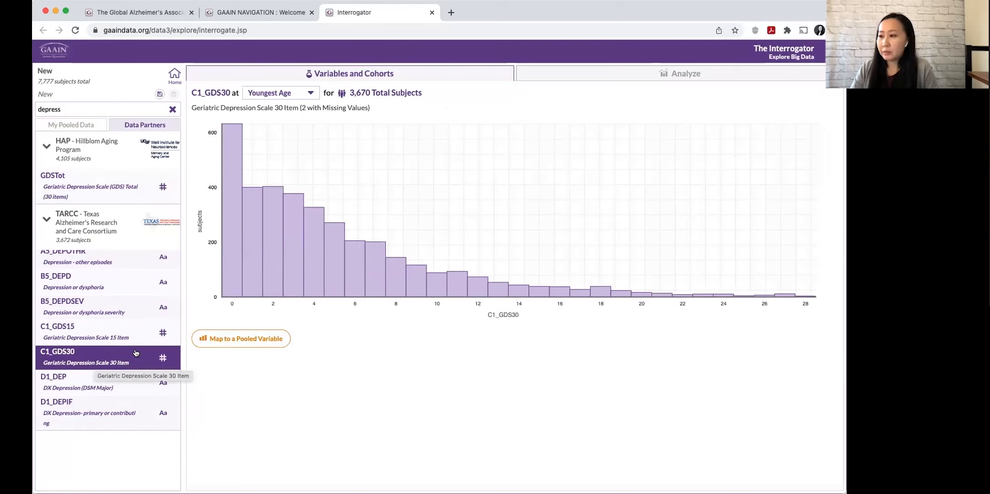
click(258, 339)
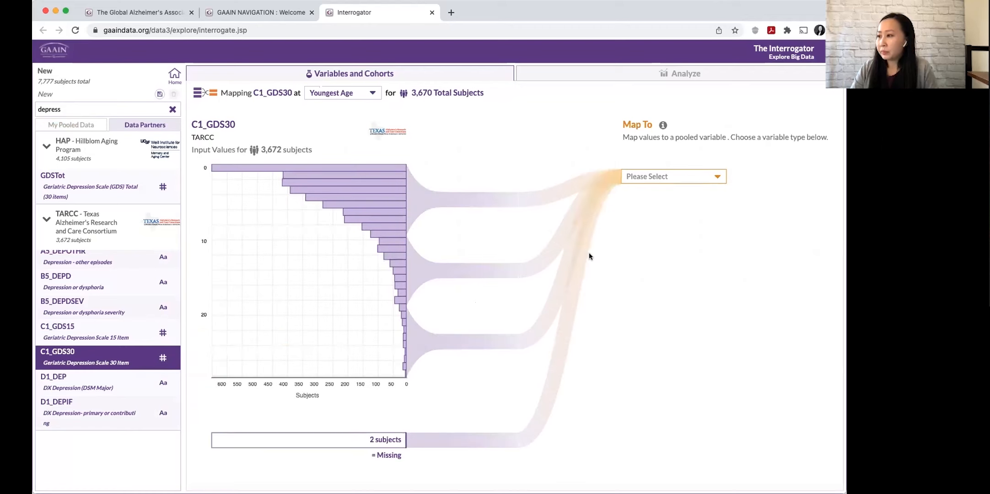
click(672, 177)
click(668, 250)
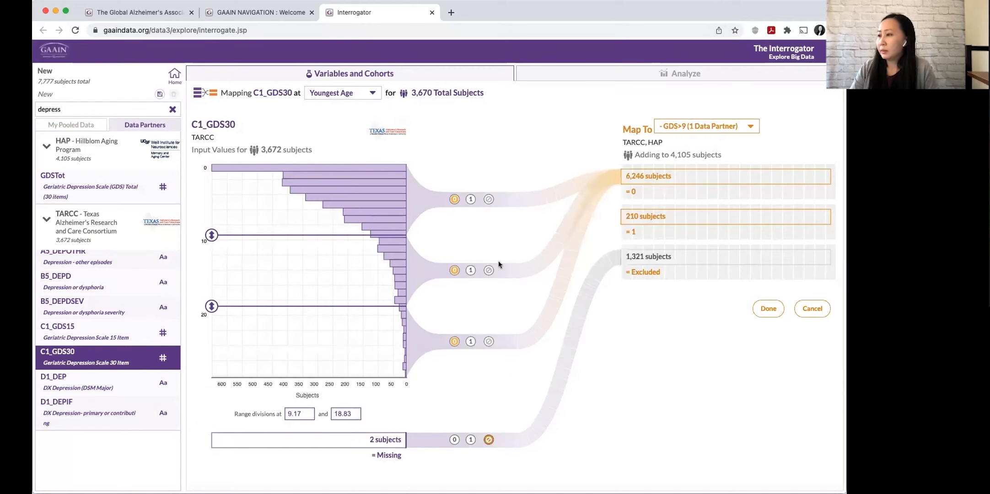
- Set the first range division of the C1_GDS30 mapping to 9.5
drag(212, 235, 212, 230)
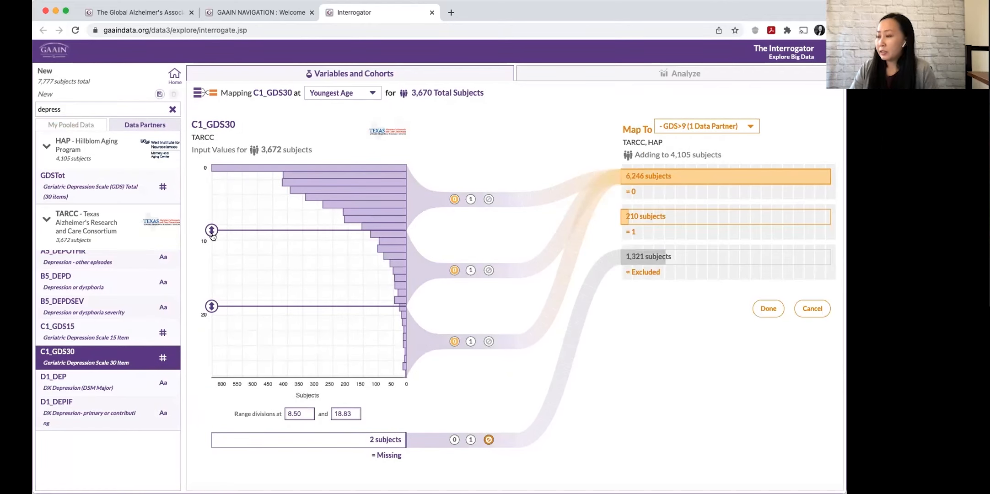
double_click(299, 414)
text(9.5)
key(Return)
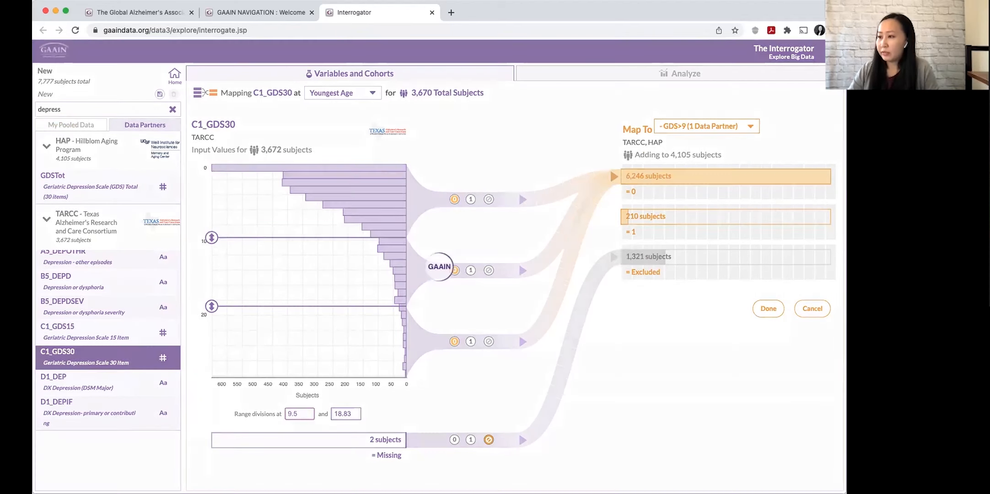
- Map the two C1_GDS30 ranges above 9.5 to 1 and finish the GDS>9 mapping
click(471, 270)
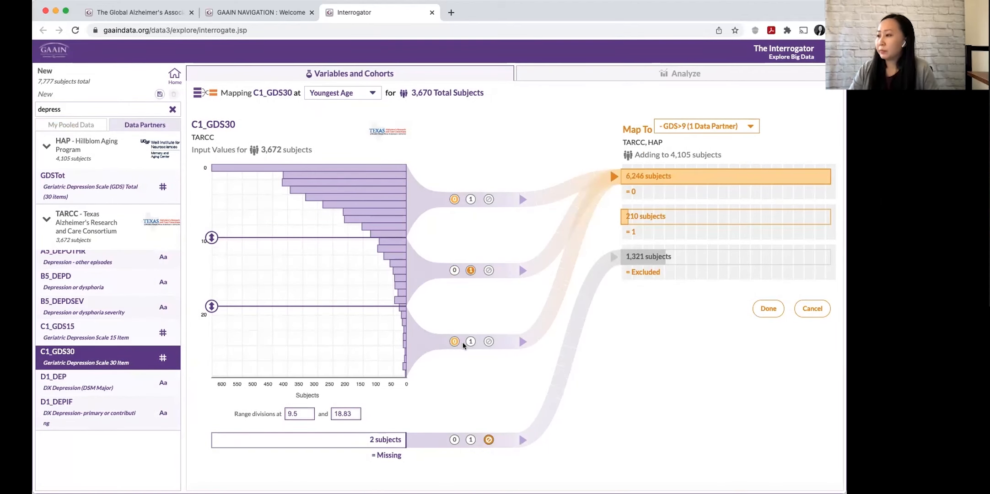
click(470, 341)
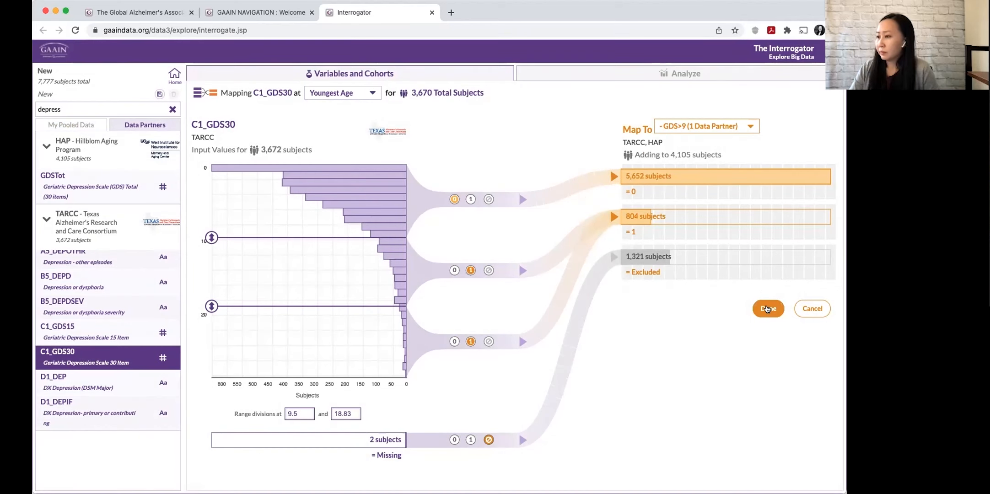
click(766, 309)
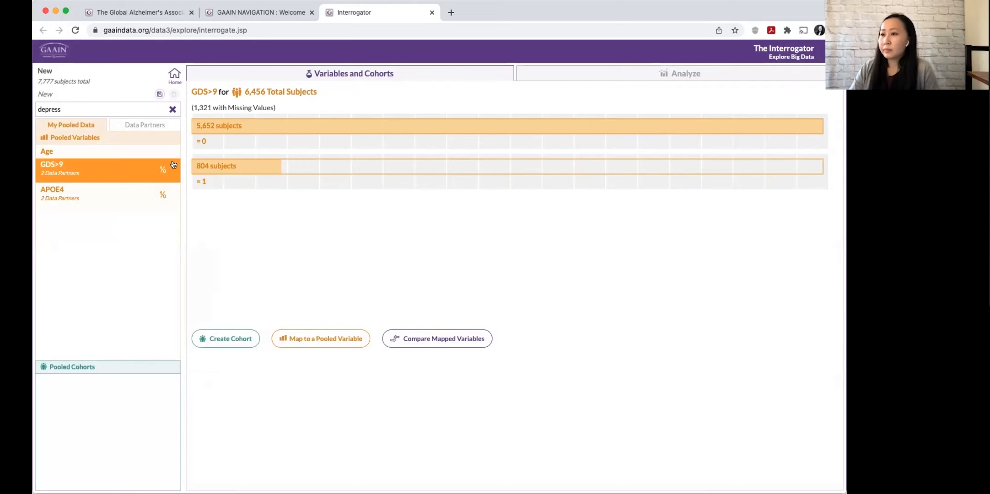
- Search the data partners' variables for mmse and start mapping HAP's MMSETot to a new 0-or-1 pooled variable
click(137, 126)
double_click(117, 106)
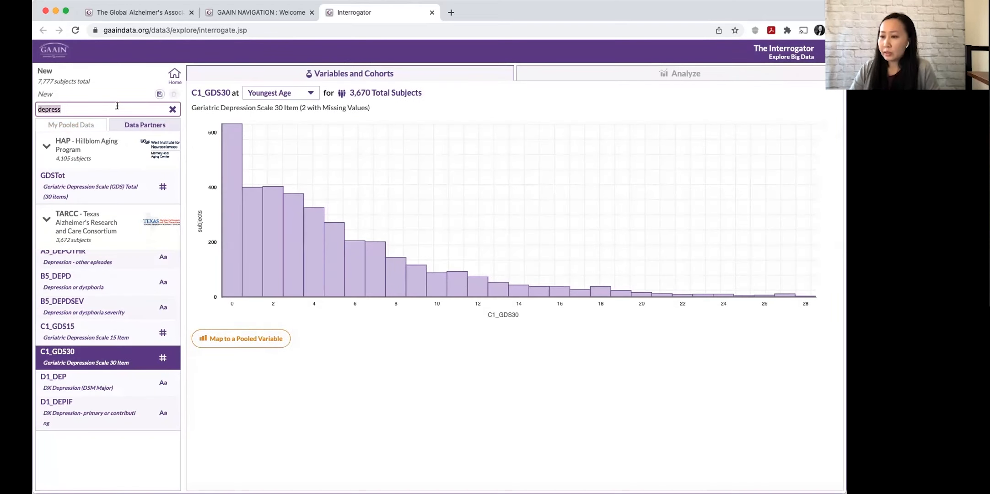
text(mmse)
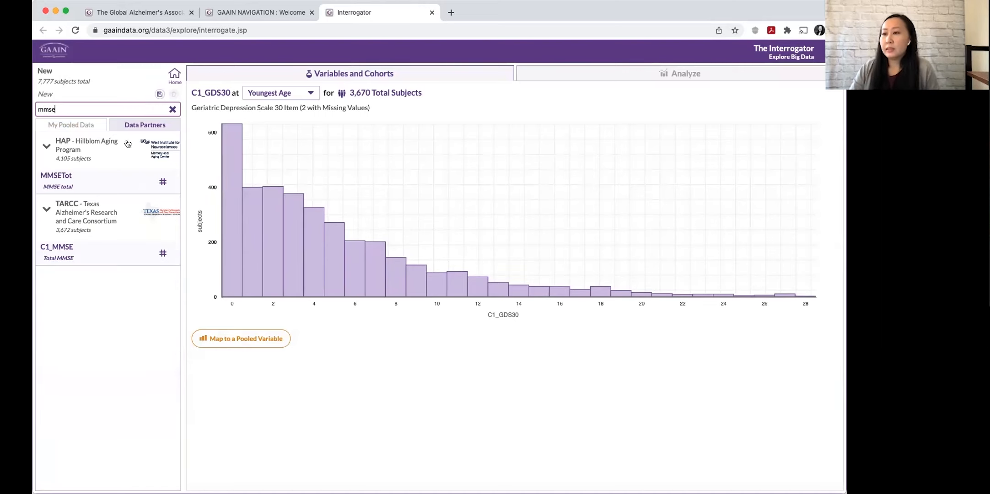
click(109, 186)
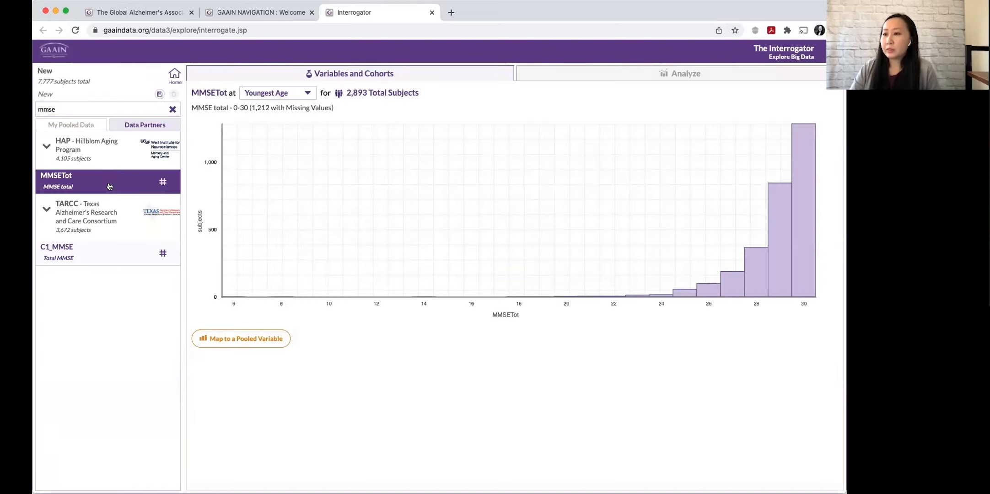
click(256, 339)
click(646, 178)
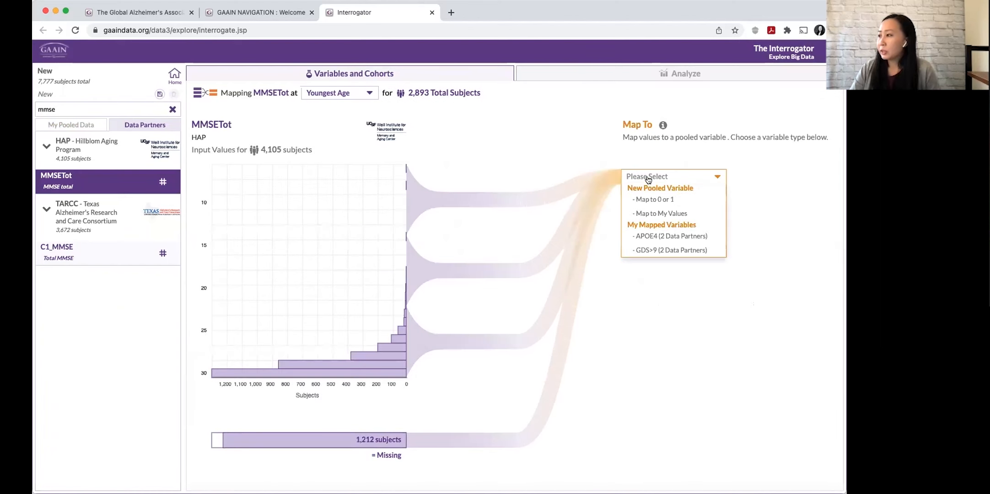
click(654, 199)
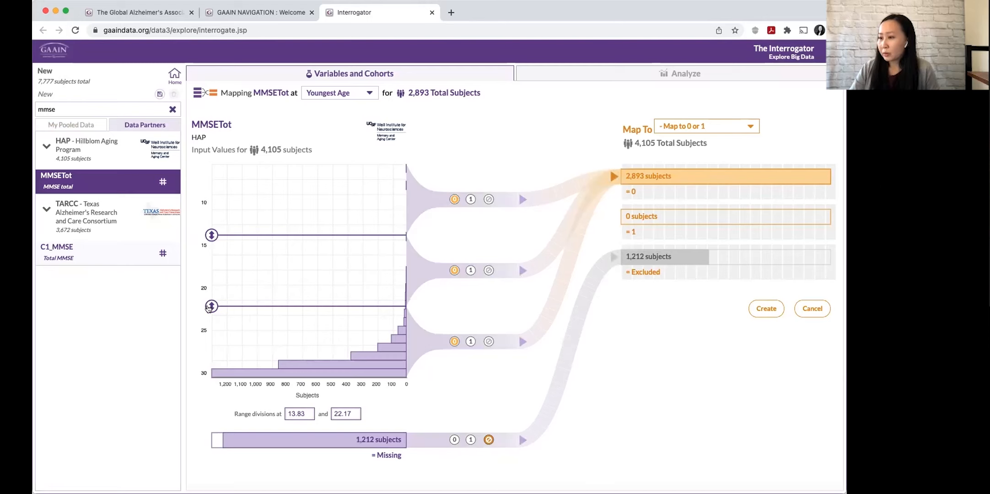
- Set the second range division of MMSETot to 24.50 and map the two ranges below it to 1
drag(209, 307, 208, 323)
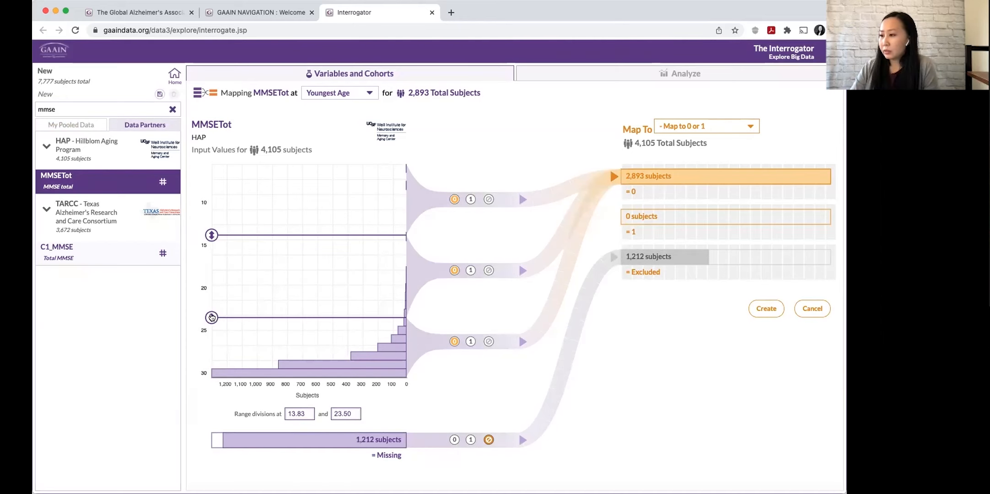
drag(212, 316, 211, 325)
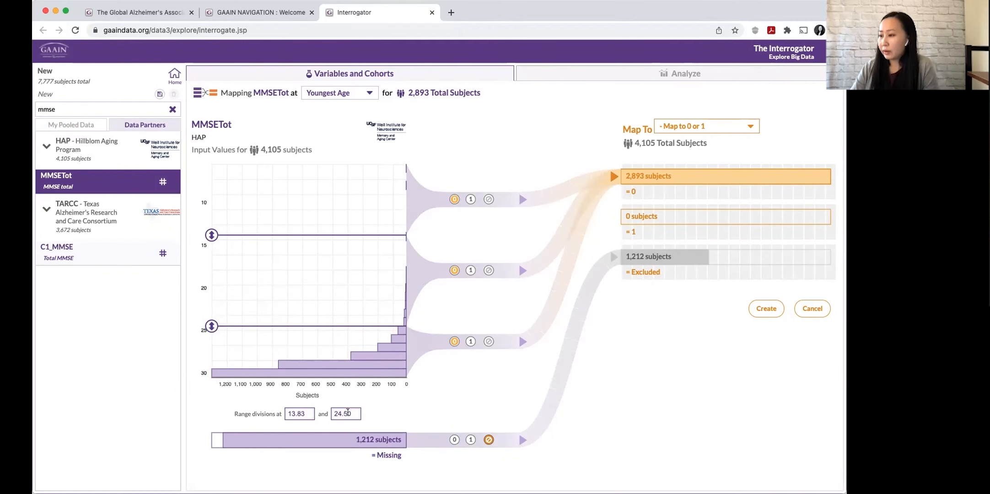
click(471, 271)
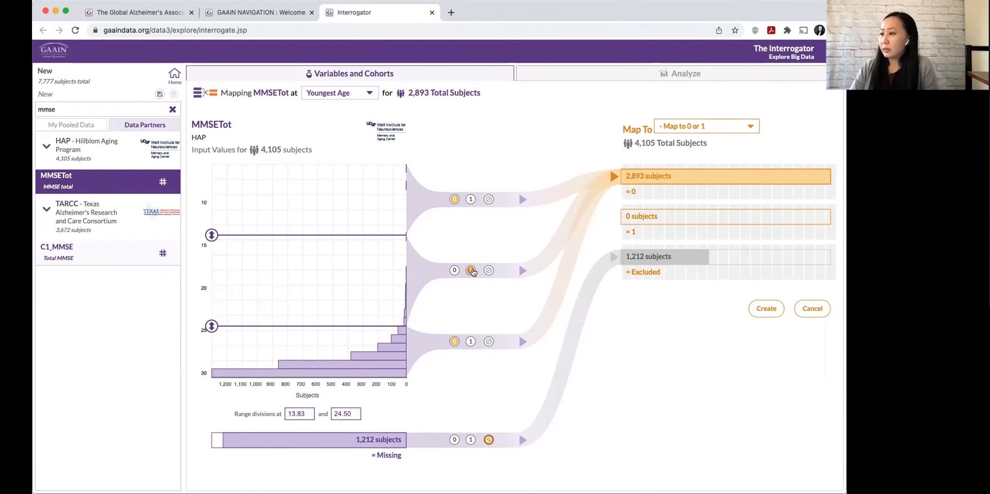
click(469, 199)
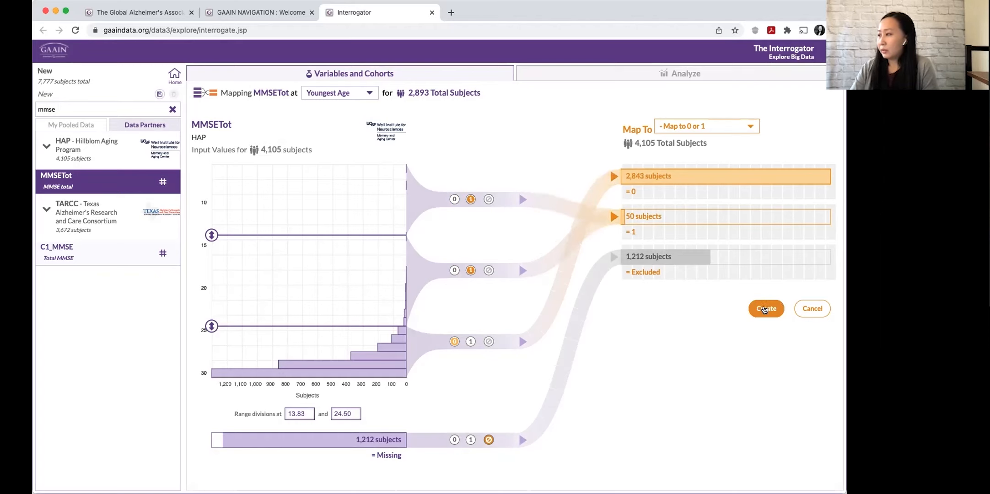
- Create the pooled variable from the MMSETot mapping with the name MMSE<25
click(766, 311)
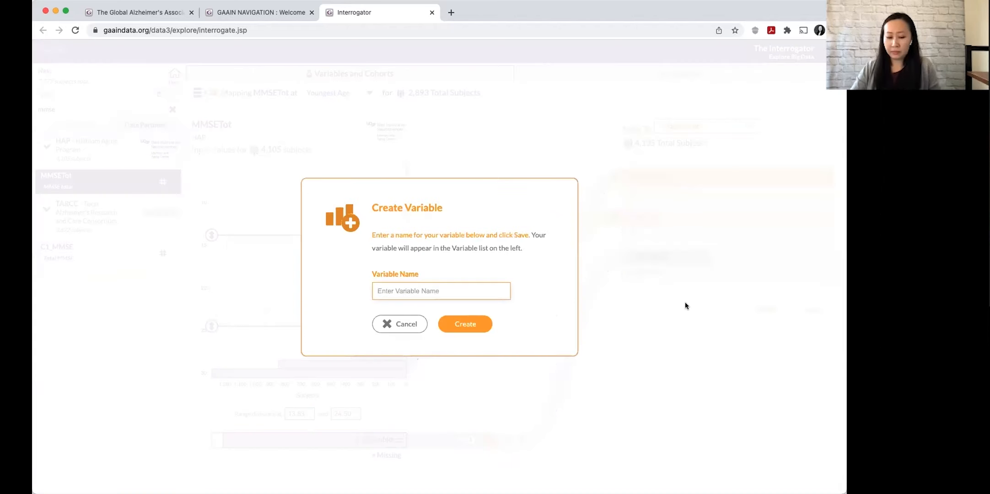
text(MMSE<25)
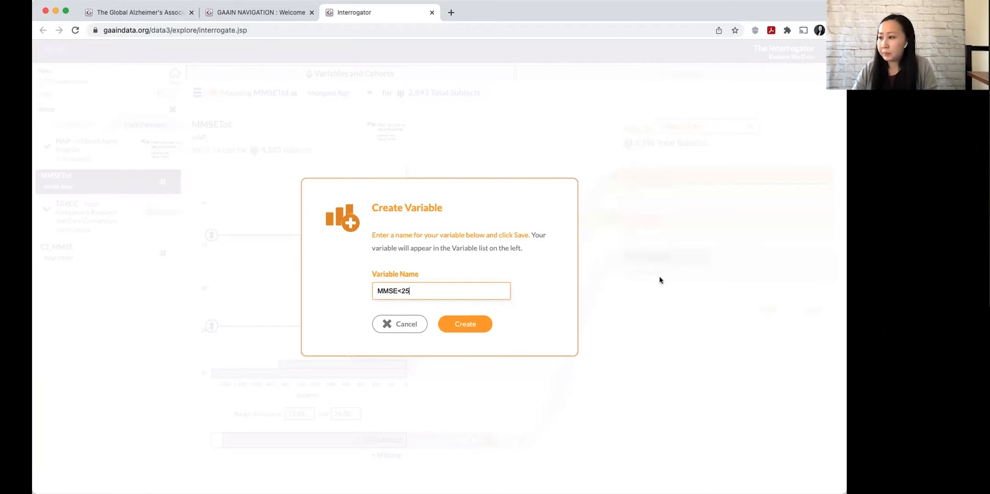
click(466, 324)
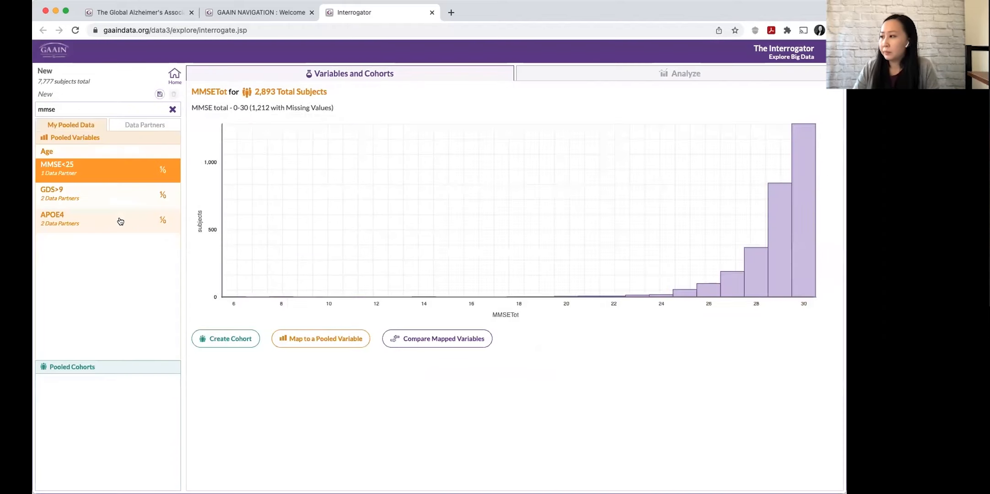
- Open TARCC's total MMSE variable C1_MMSE and choose the pooled variable MMSE<25 as its mapping target
click(137, 127)
click(101, 251)
click(255, 337)
click(673, 178)
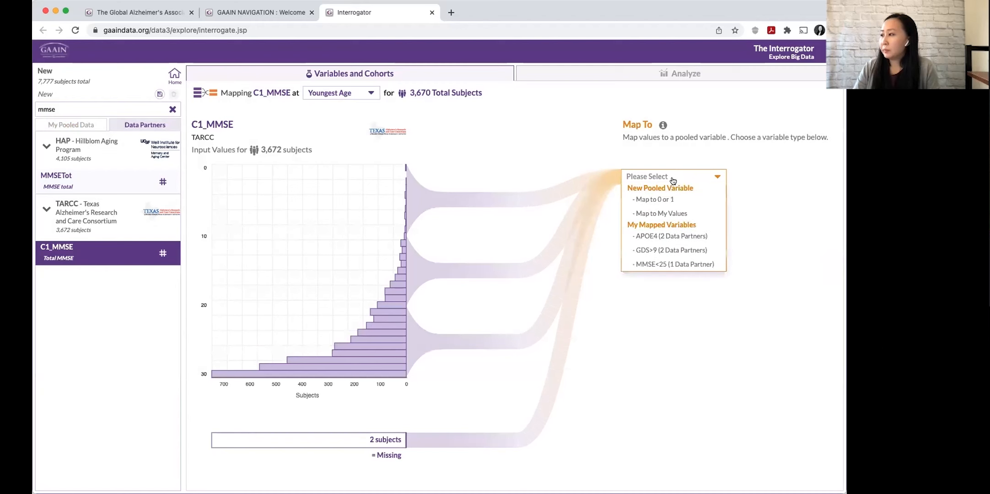
click(671, 265)
- Set the second C1_MMSE range division to 24.50, map the two ranges below it to 1 and finish the mapping
drag(211, 321, 211, 342)
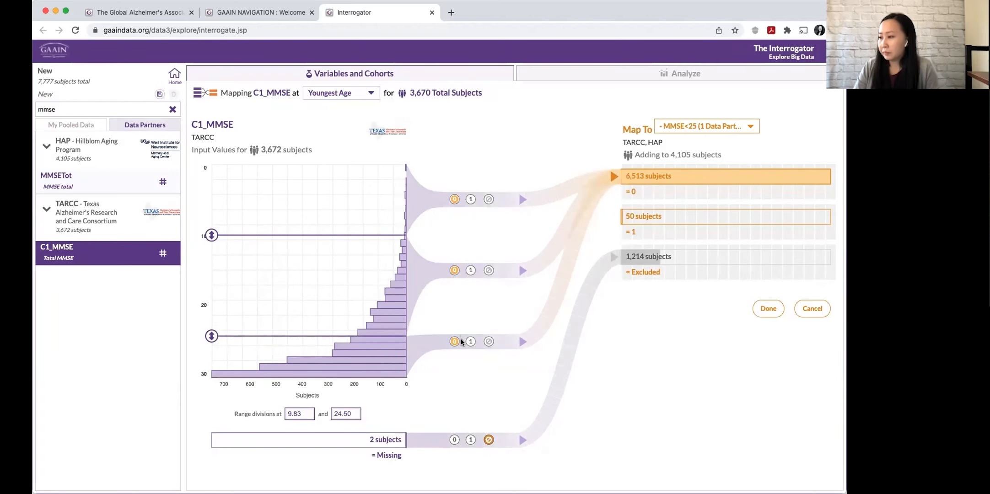
click(470, 270)
click(470, 199)
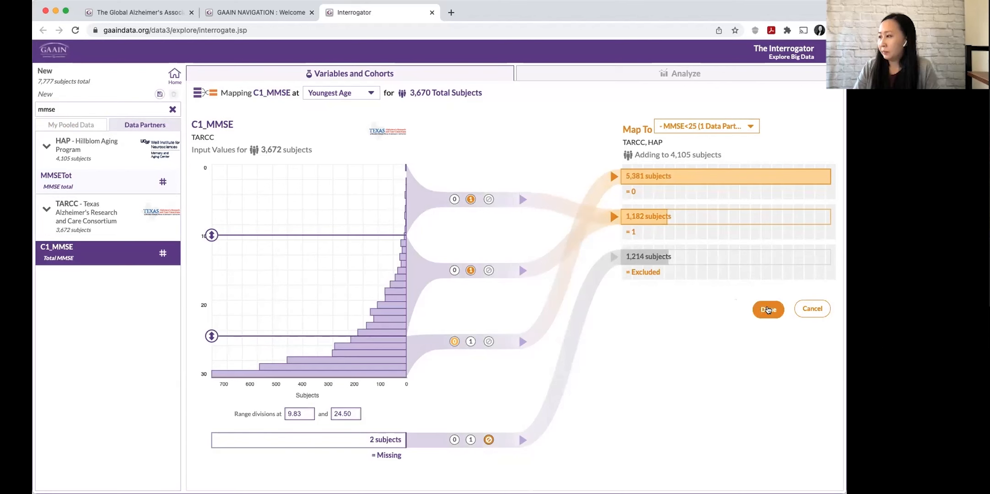
click(769, 309)
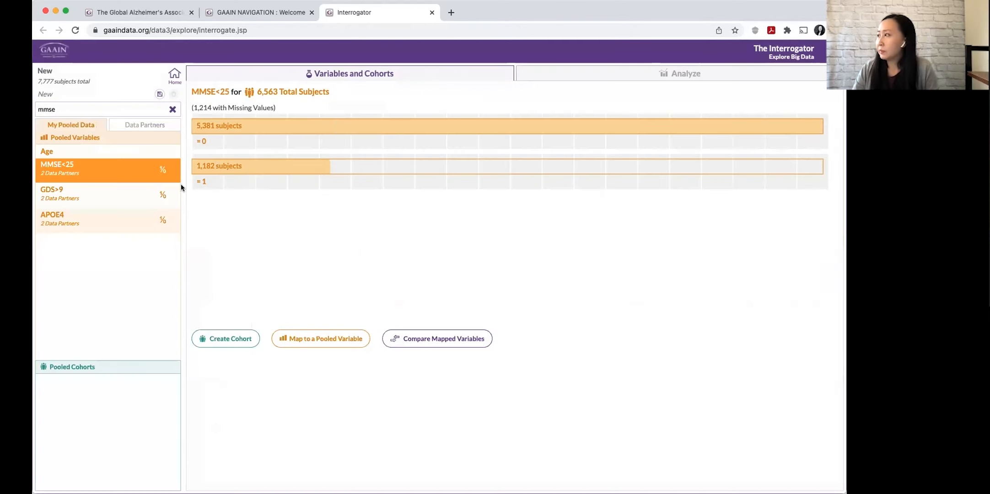
- Clear the variable search and start mapping HAP's Gender variable to a new pooled variable with custom values
click(148, 126)
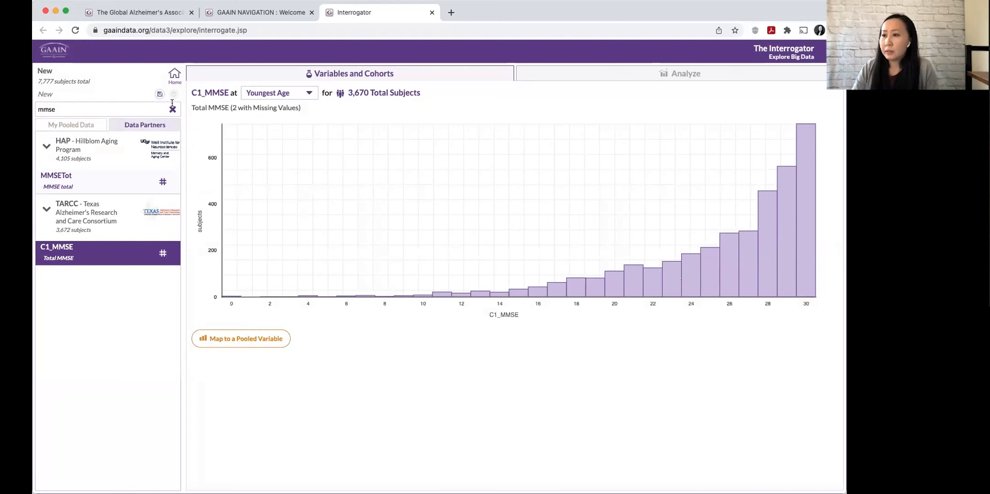
click(172, 109)
click(59, 143)
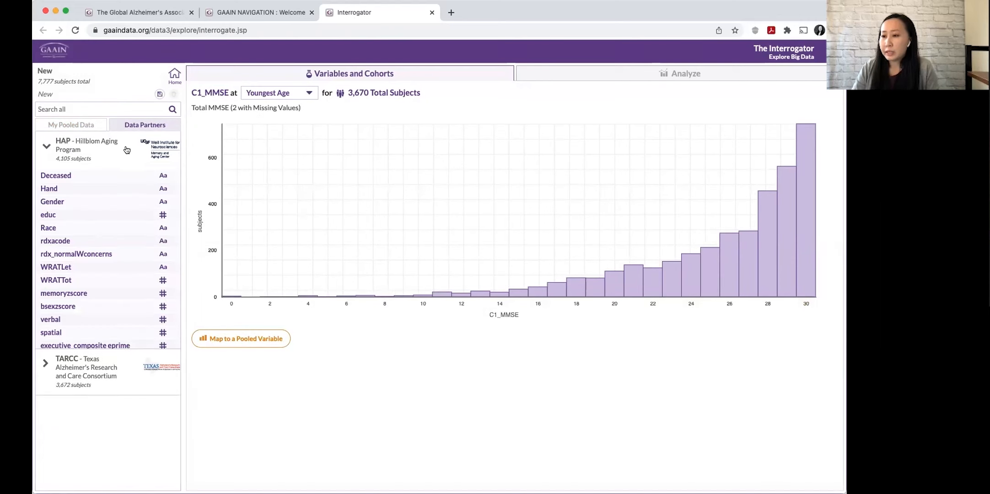
click(88, 203)
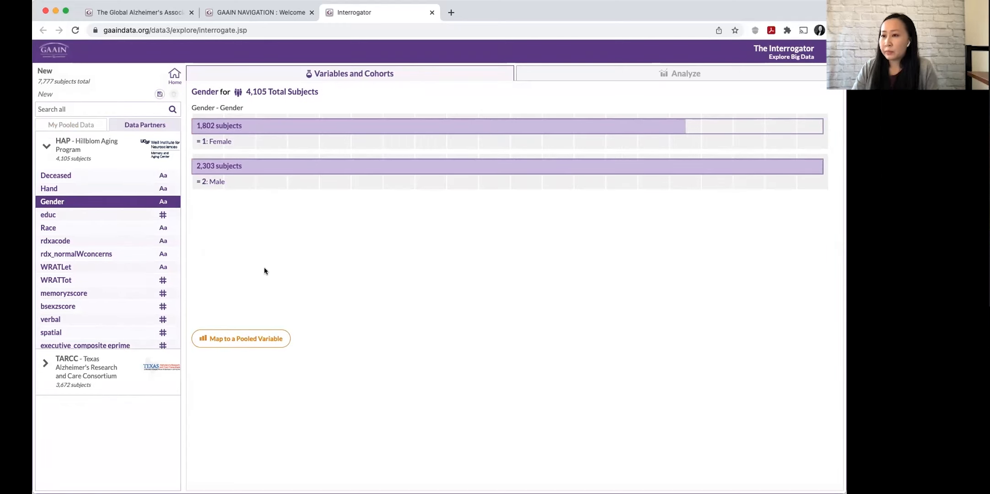
click(248, 338)
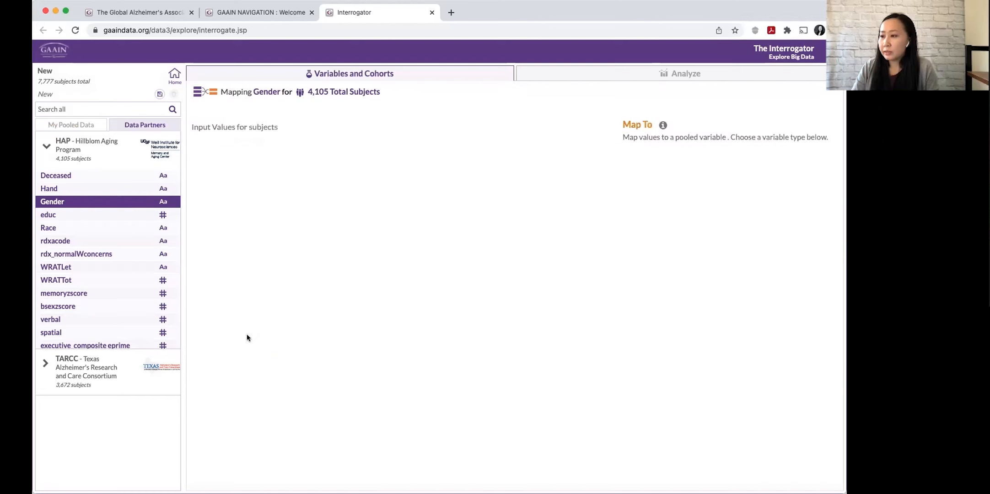
click(655, 178)
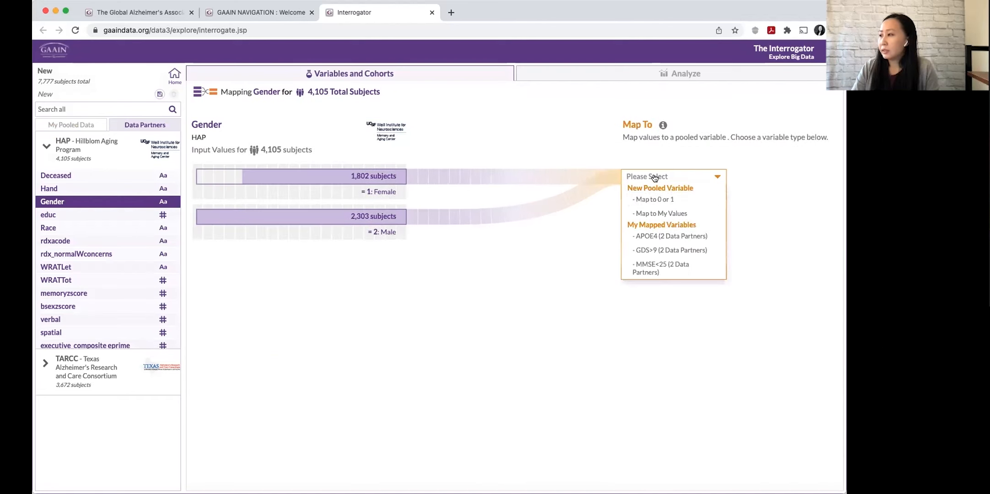
click(661, 214)
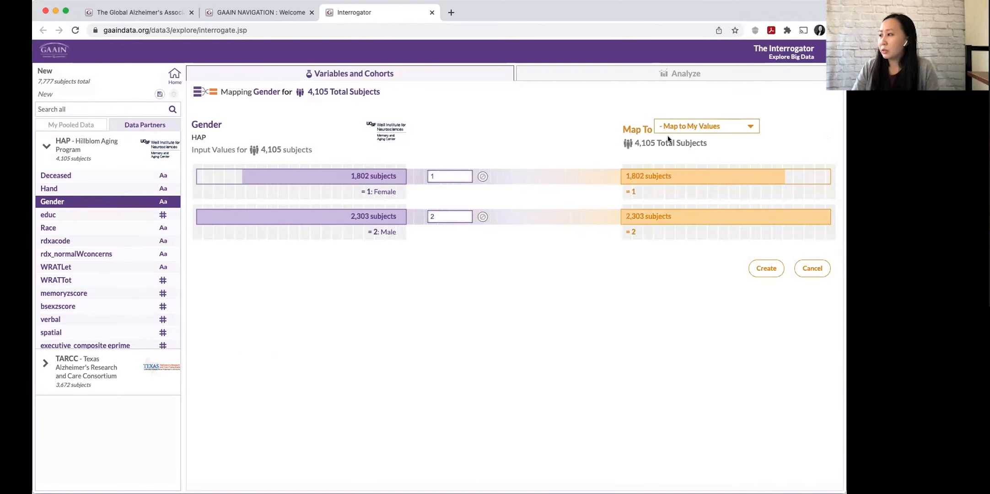
- Map Gender value 1 to Female and value 2 to Male
click(449, 172)
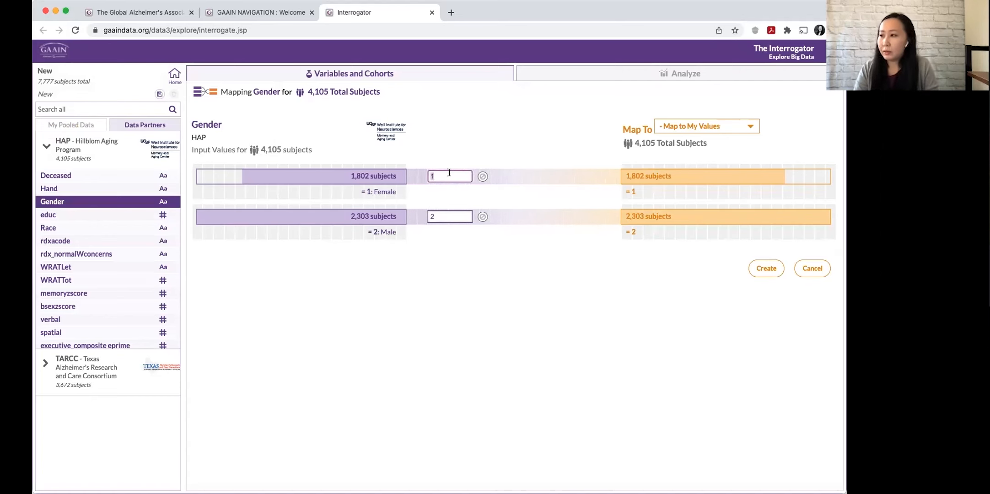
key(BackSpace)
text(Female)
click(457, 214)
key(BackSpace)
text(Male)
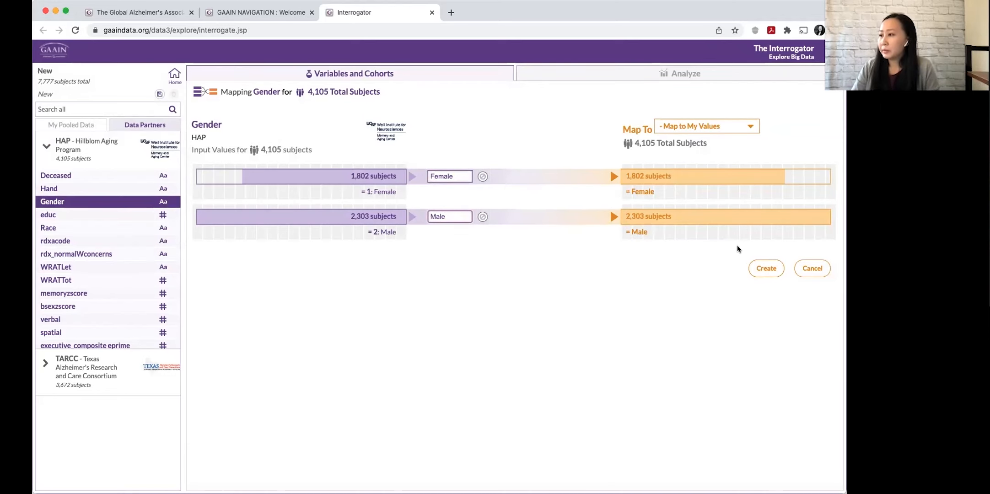
- Create the pooled variable from the Gender mapping with the name Sex
click(754, 267)
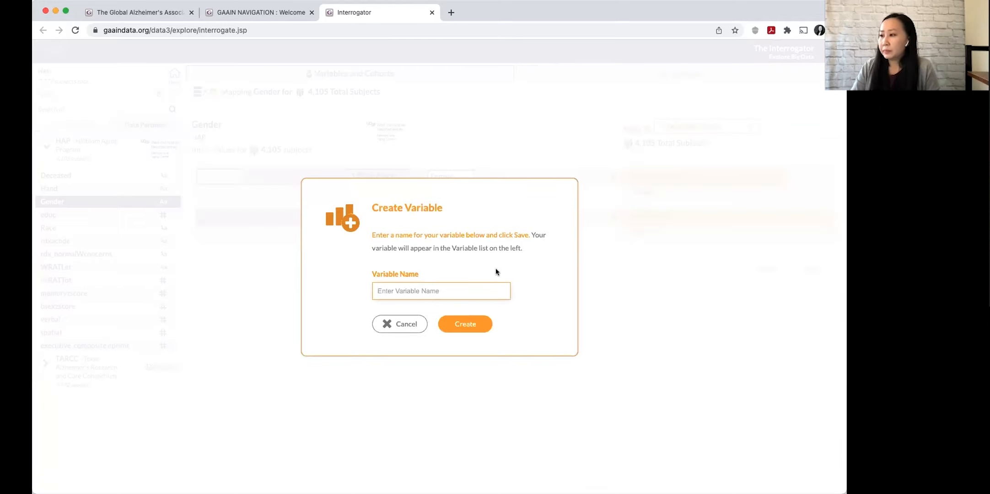
text(Sex)
key(Return)
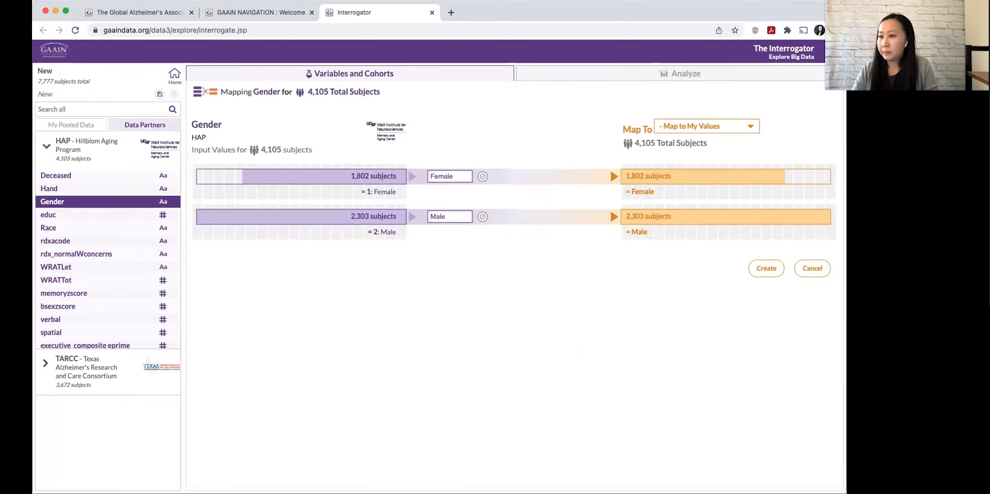
- Find TARCC's A1_SEX variable and choose the pooled variable Sex as its mapping target
click(148, 125)
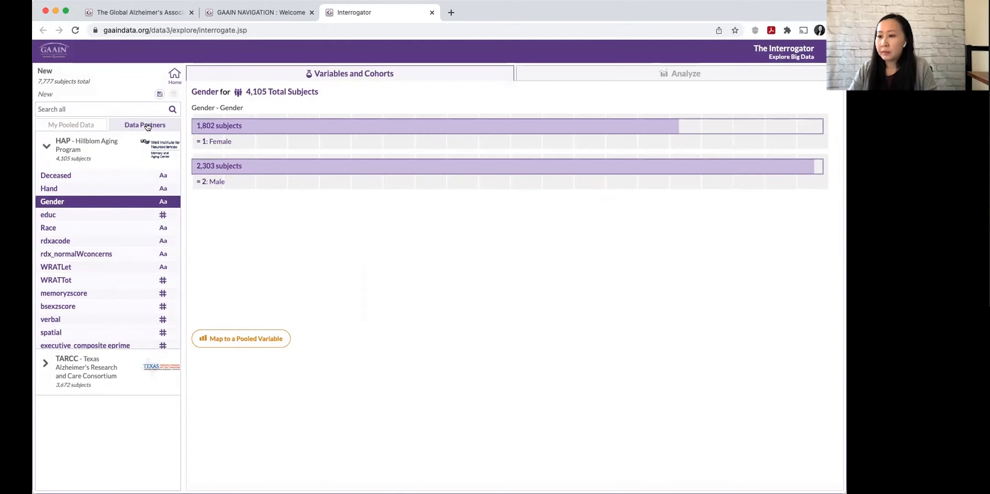
click(47, 366)
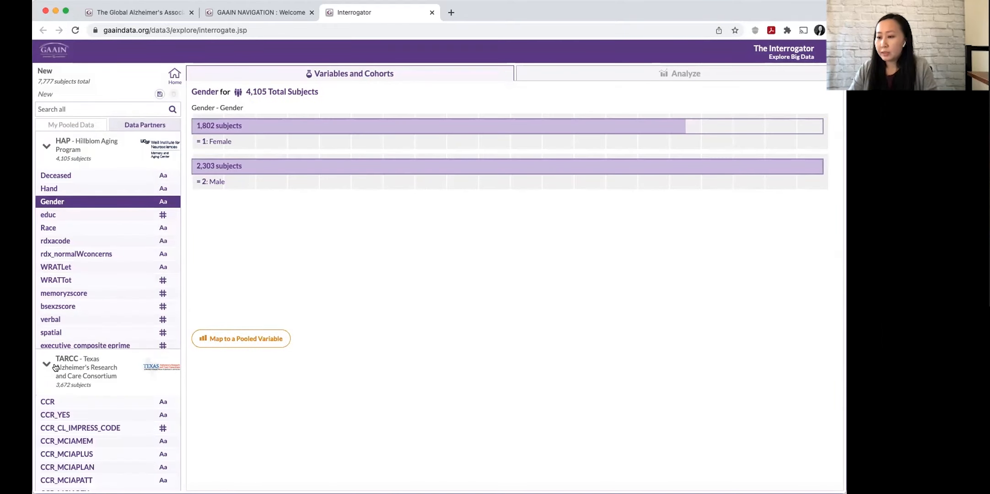
scroll(68, 357, down, 10)
scroll(74, 352, down, 6)
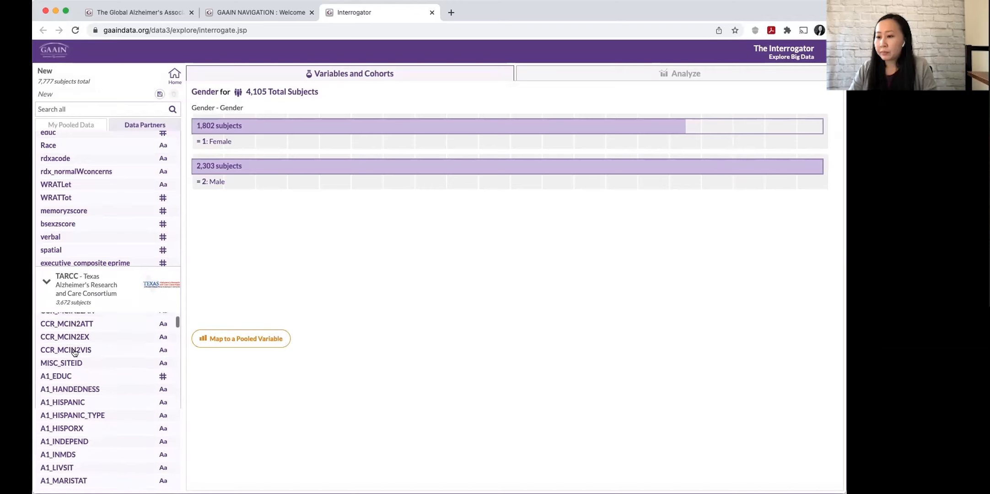
scroll(75, 354, down, 2)
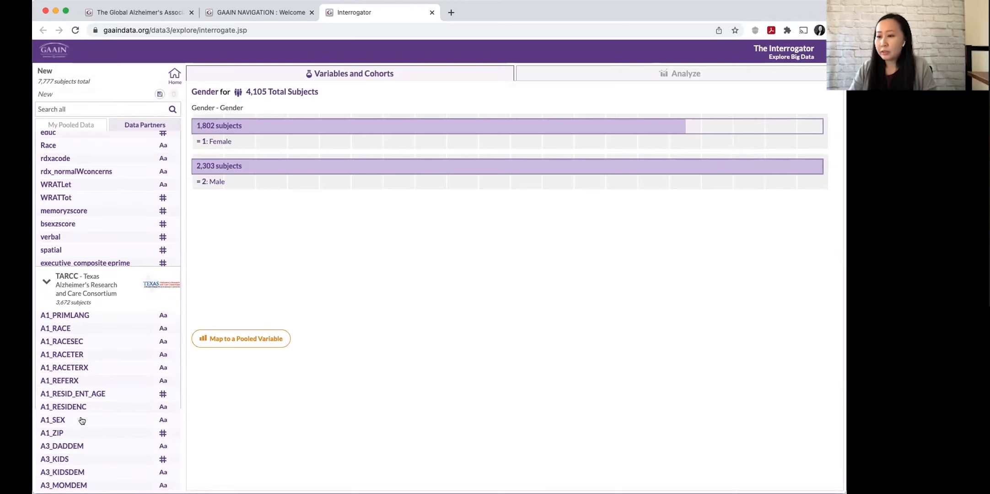
scroll(93, 412, down, 2)
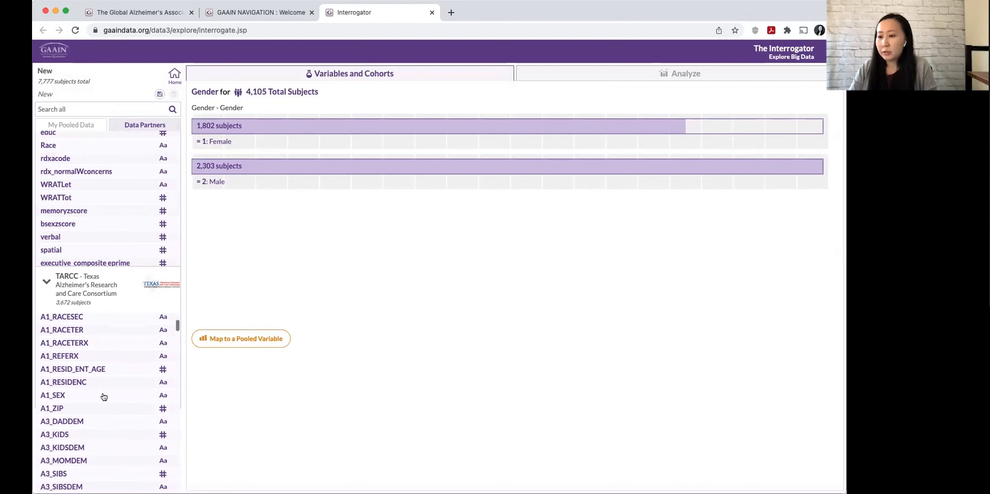
click(104, 396)
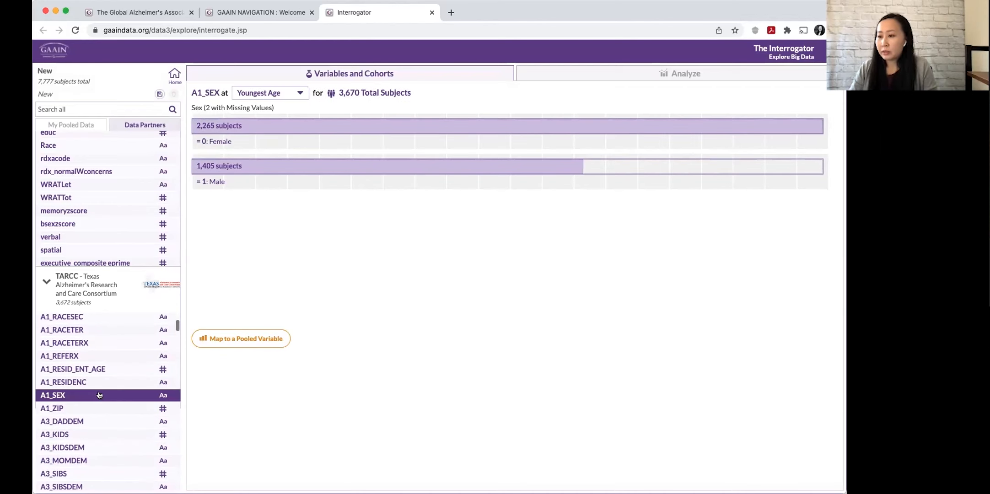
click(251, 339)
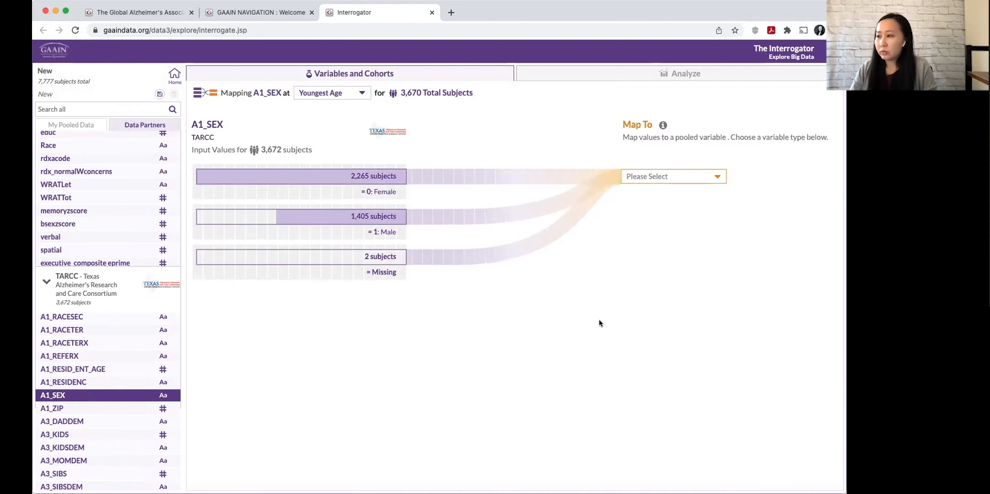
click(670, 177)
click(687, 287)
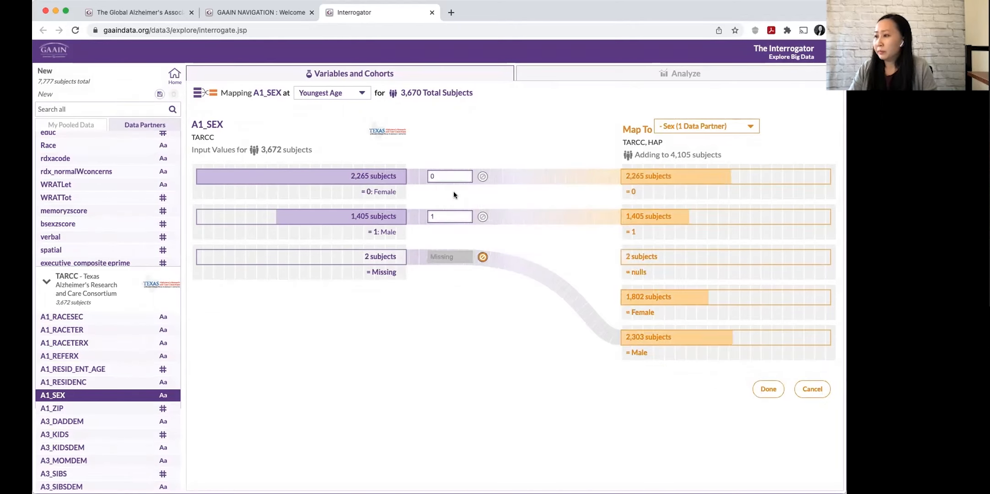
- Map A1_SEX value 0 to Female and value 1 to Male, and complete the mapping to the pooled variable Sex
double_click(441, 175)
text(Female)
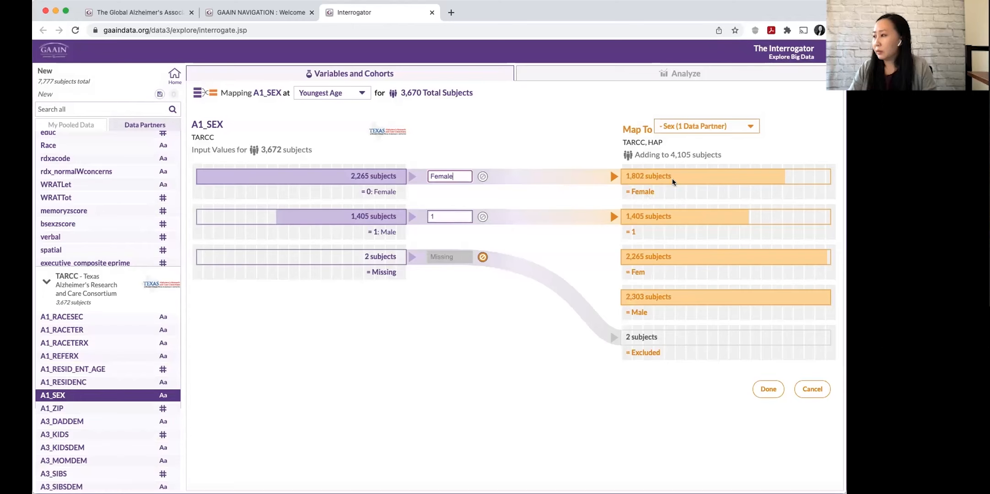
click(452, 216)
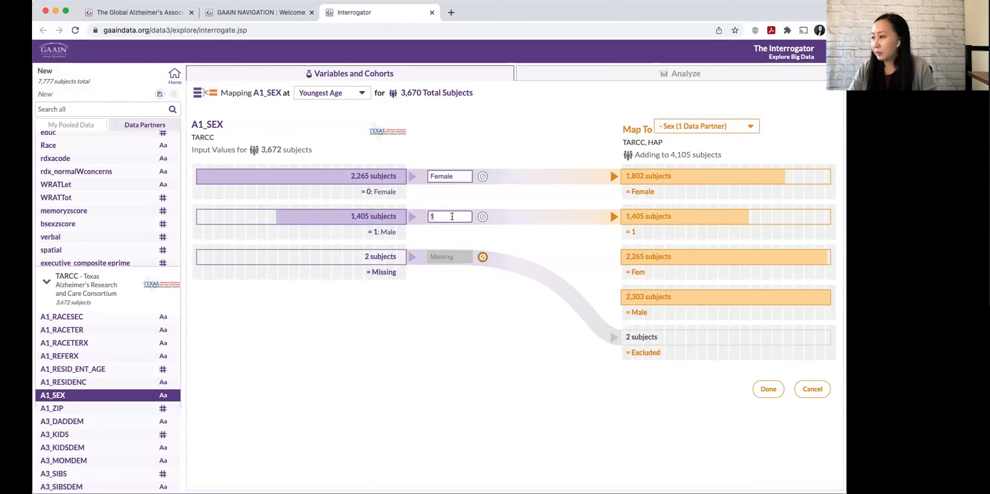
key(BackSpace)
text(Male)
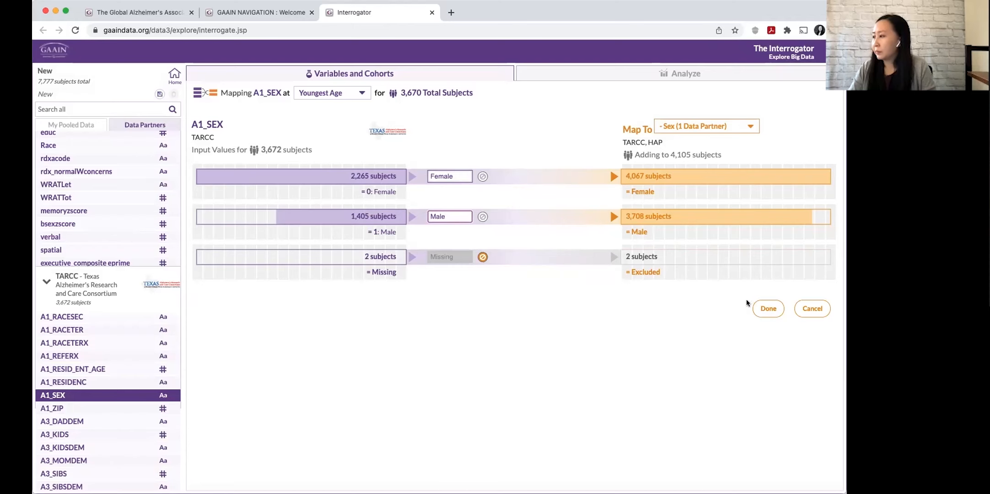
click(766, 309)
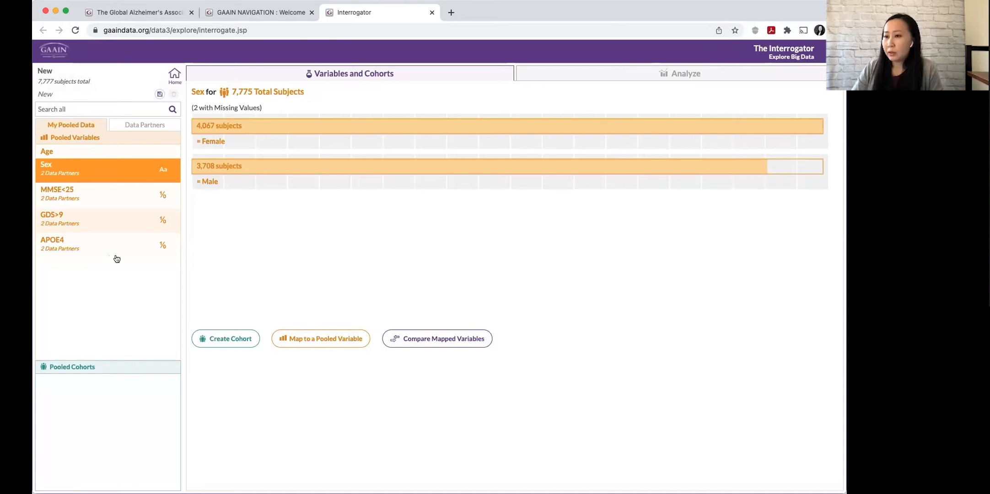
- Create a pooled cohort named "MMSE low - Female" from subjects with MMSE<25 = 1 in common
click(59, 196)
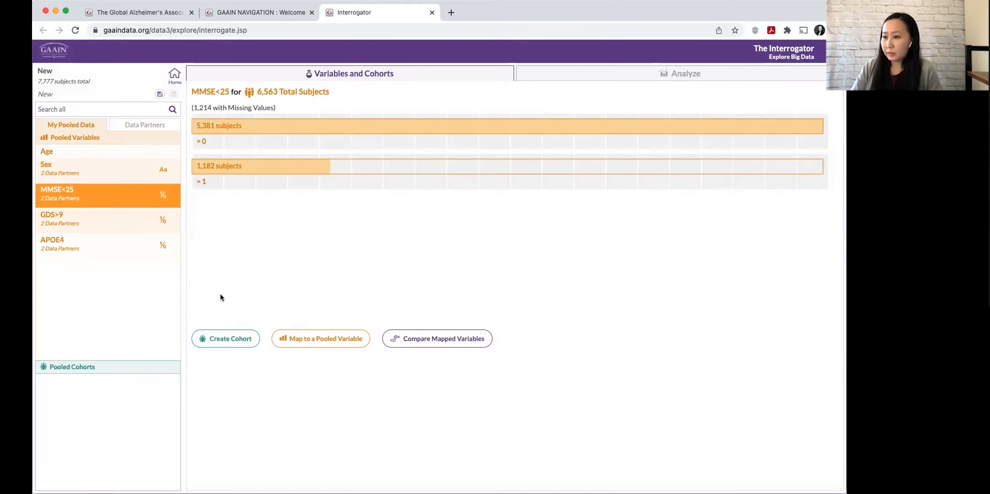
click(223, 338)
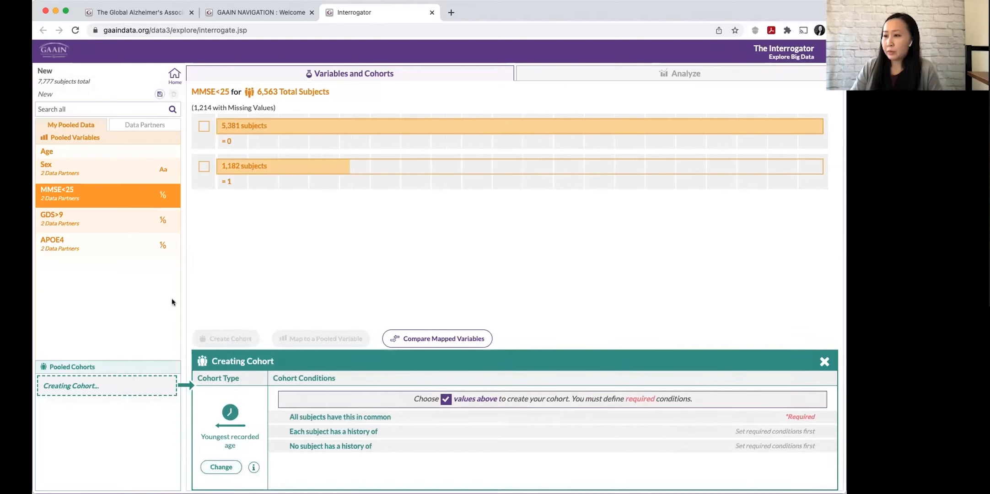
click(204, 166)
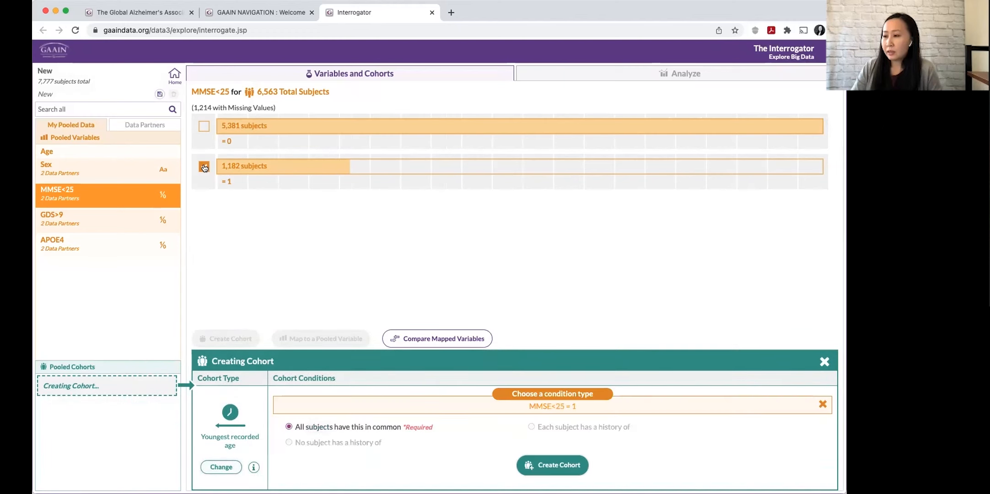
click(537, 465)
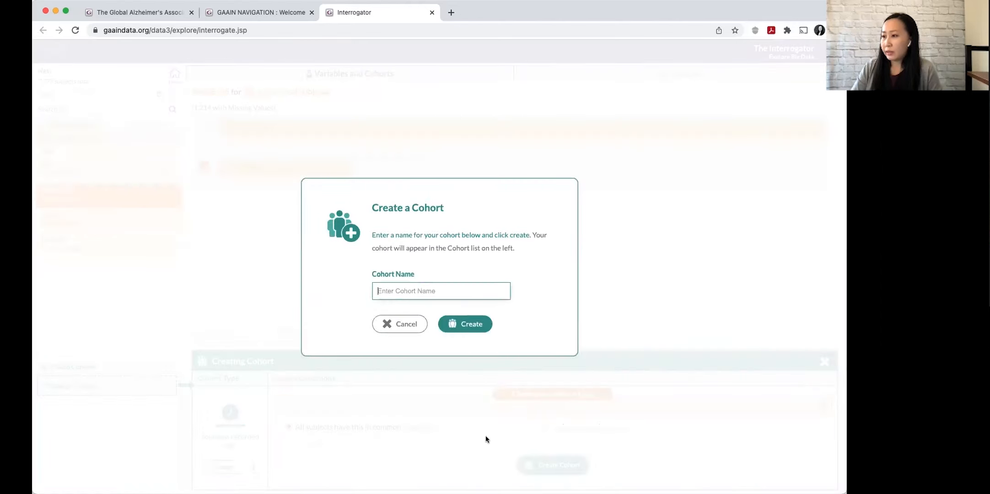
text(MMSE low - Female)
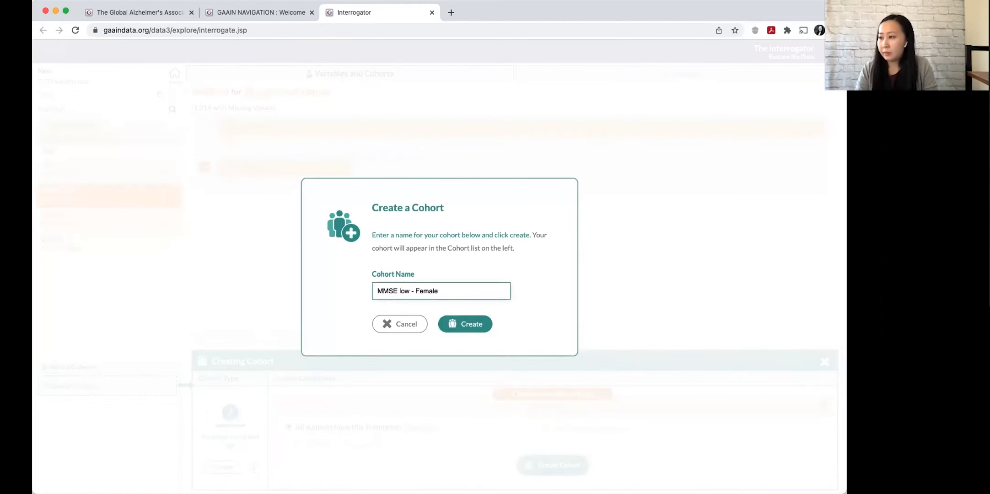
key(Return)
- Add Sex = Female as a condition all subjects have in common to the "MMSE low - Female" cohort and close its editor
click(109, 172)
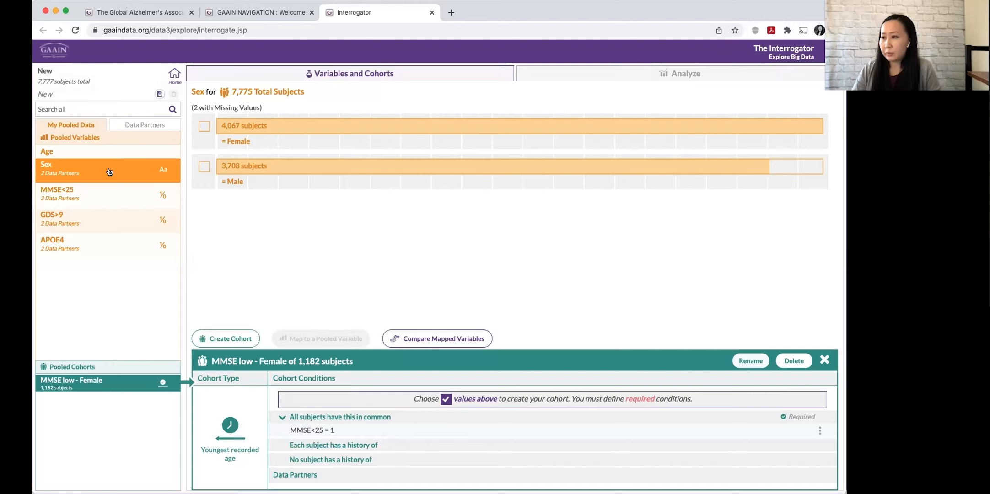
click(202, 126)
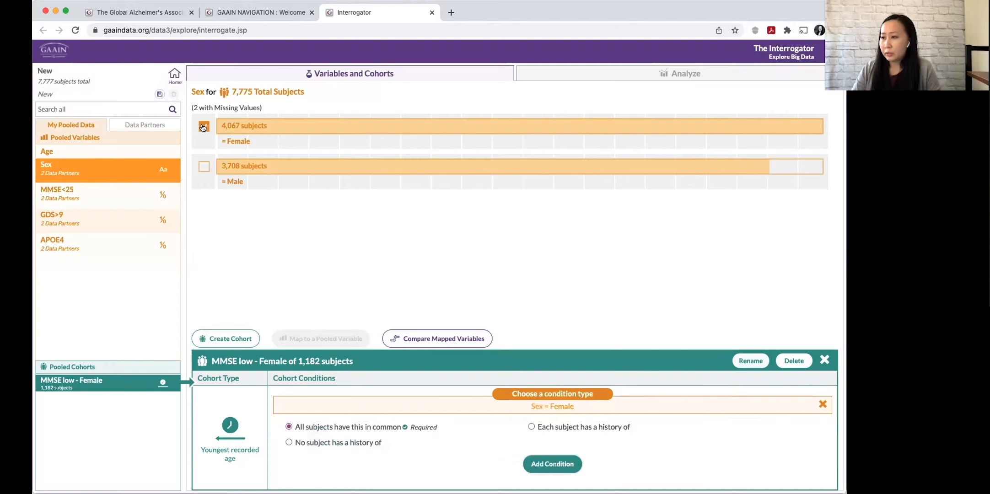
click(551, 464)
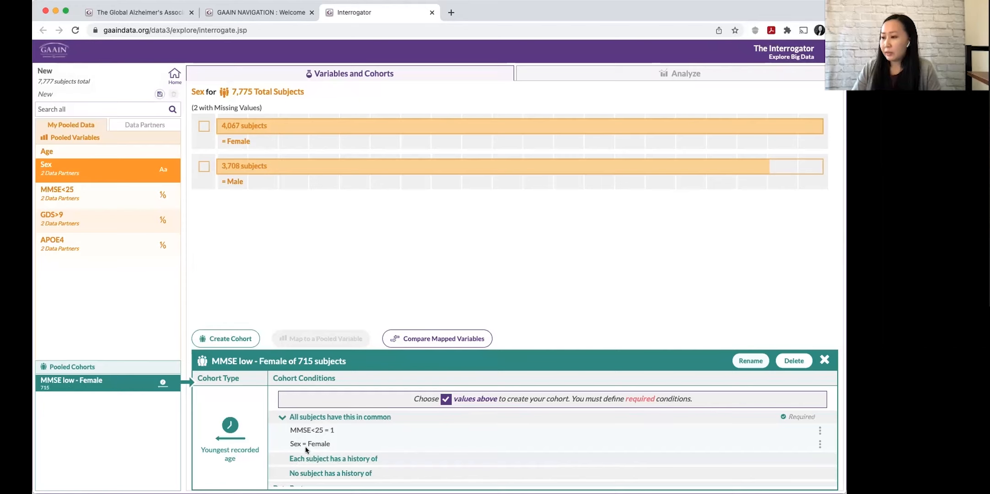
click(819, 362)
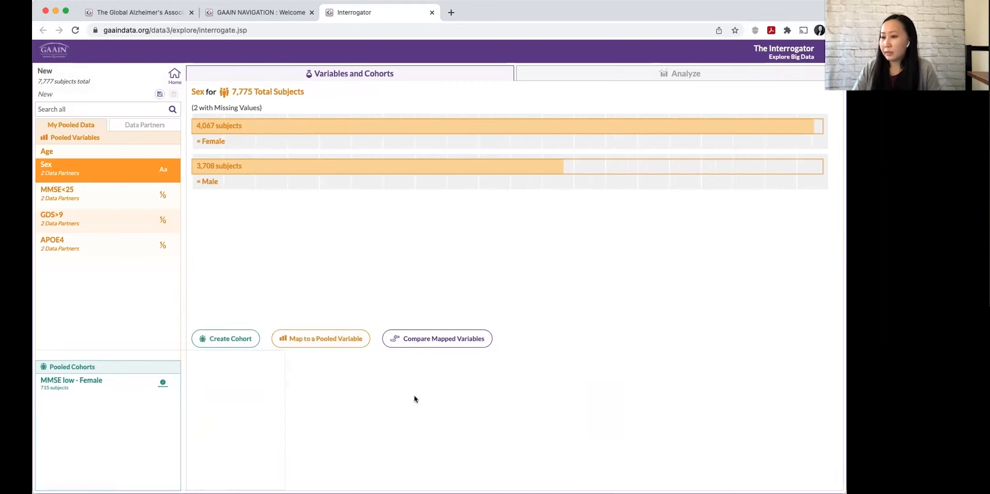
- Create a pooled cohort named "MMSE low - Male" from subjects with MMSE<25 = 1 in common
click(105, 193)
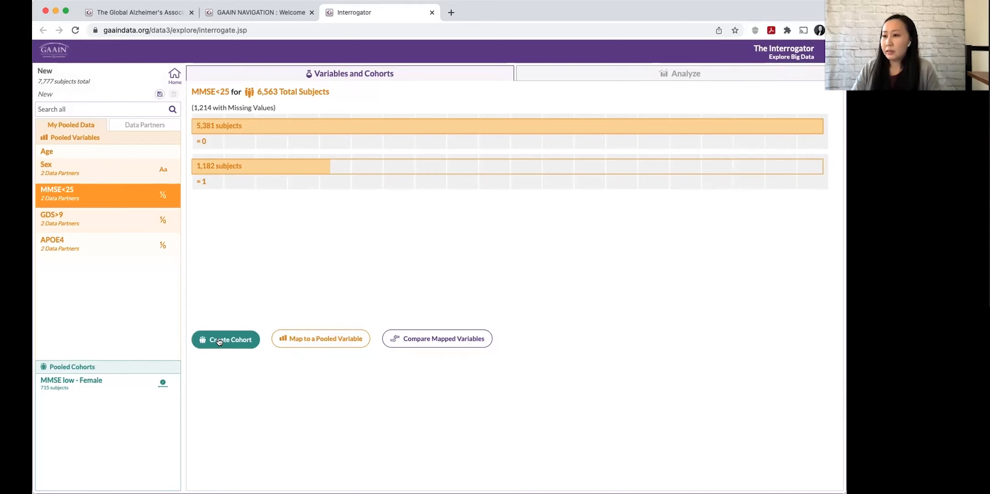
click(218, 340)
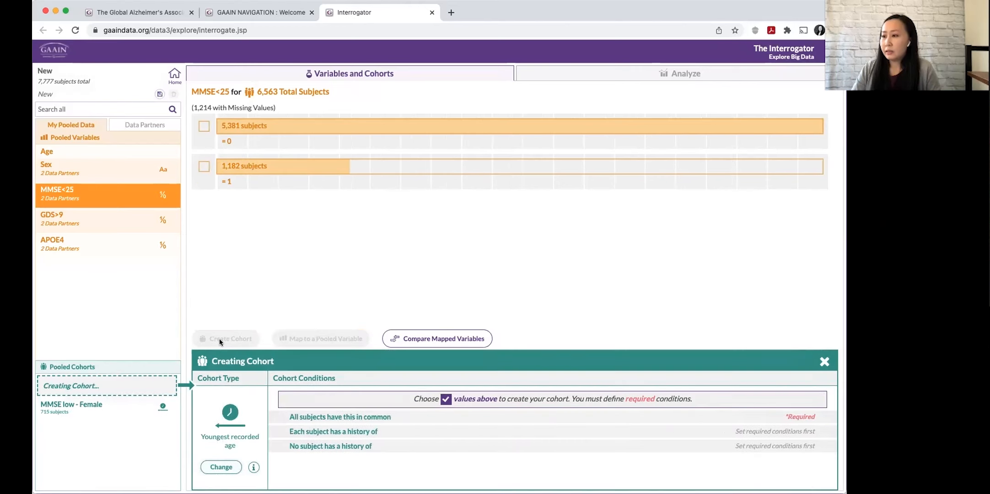
click(204, 166)
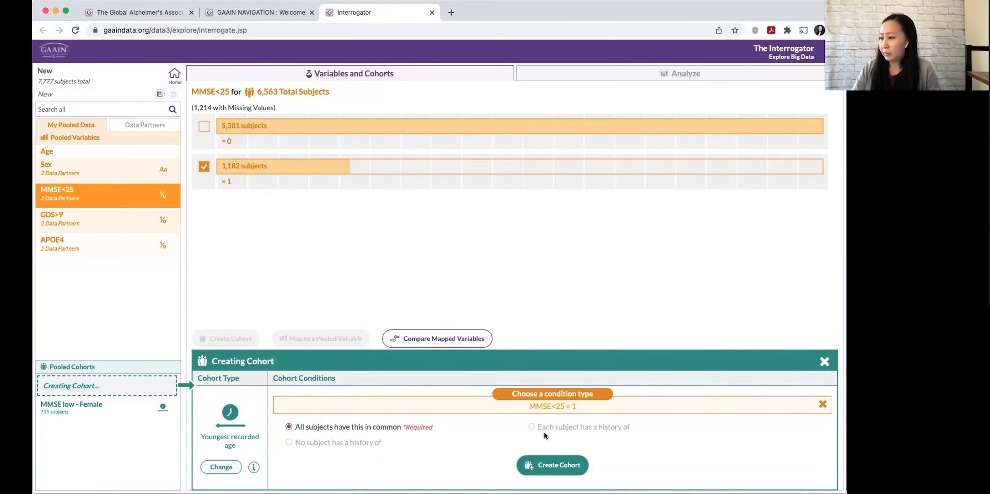
click(526, 464)
text(MMSE low - M)
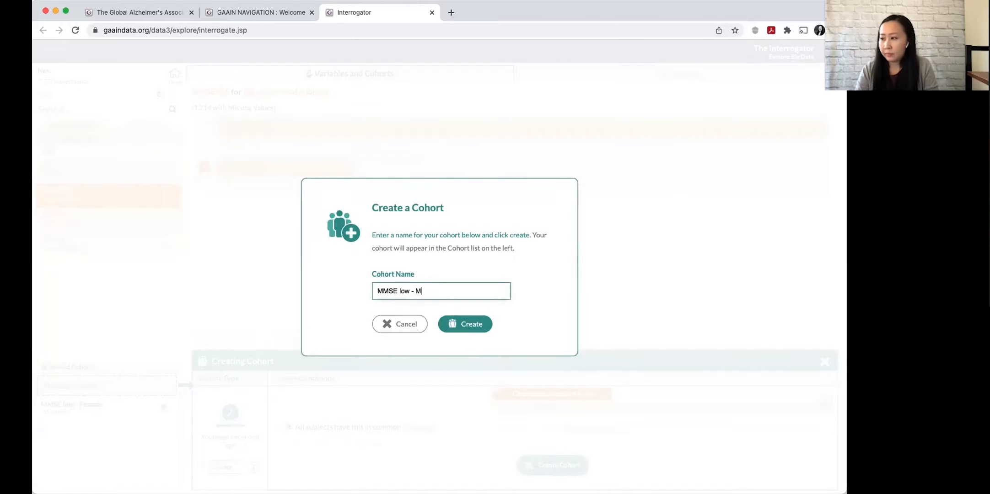
key(Return)
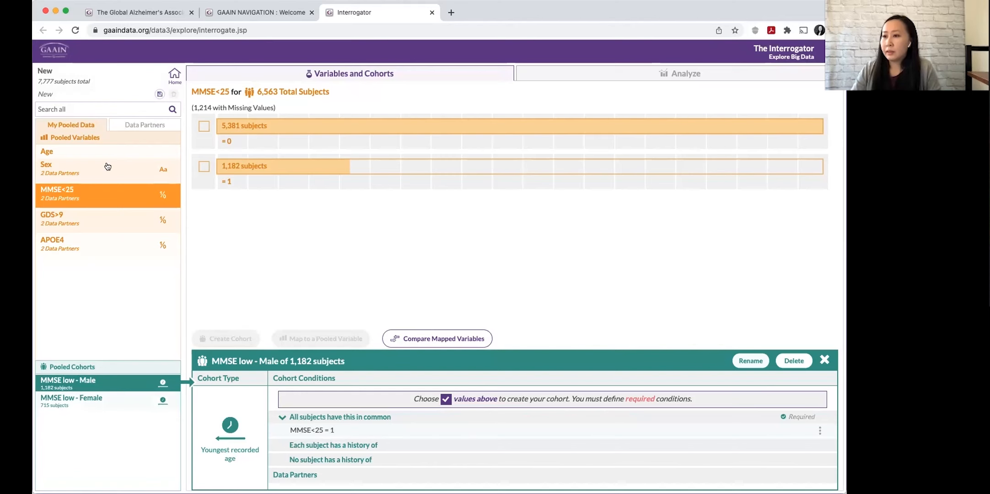
- Add Sex = Male as a condition all subjects have in common to the "MMSE low - Male" cohort and close its editor
click(107, 166)
click(204, 166)
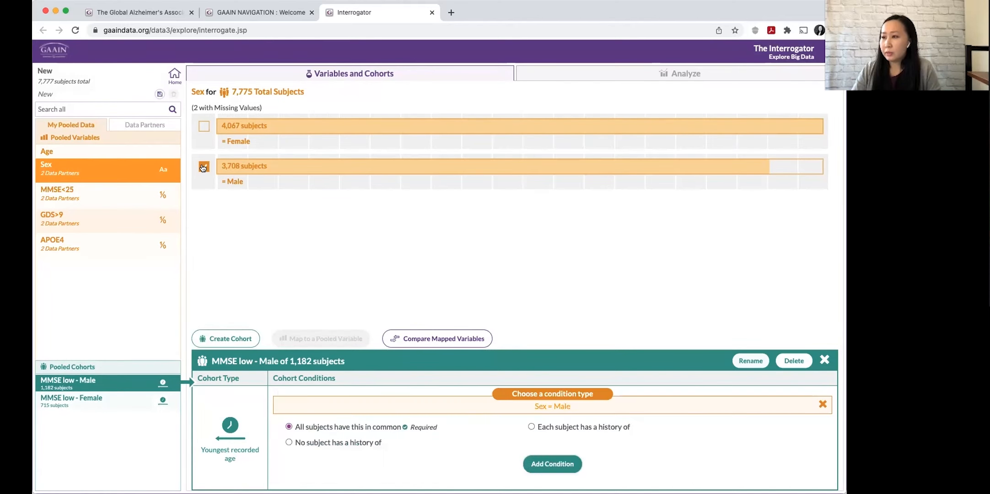
click(566, 465)
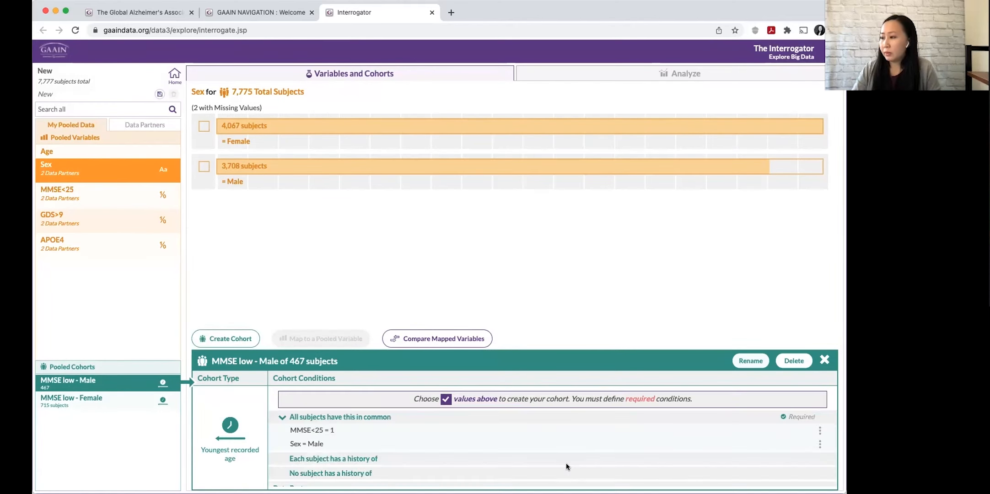
click(825, 361)
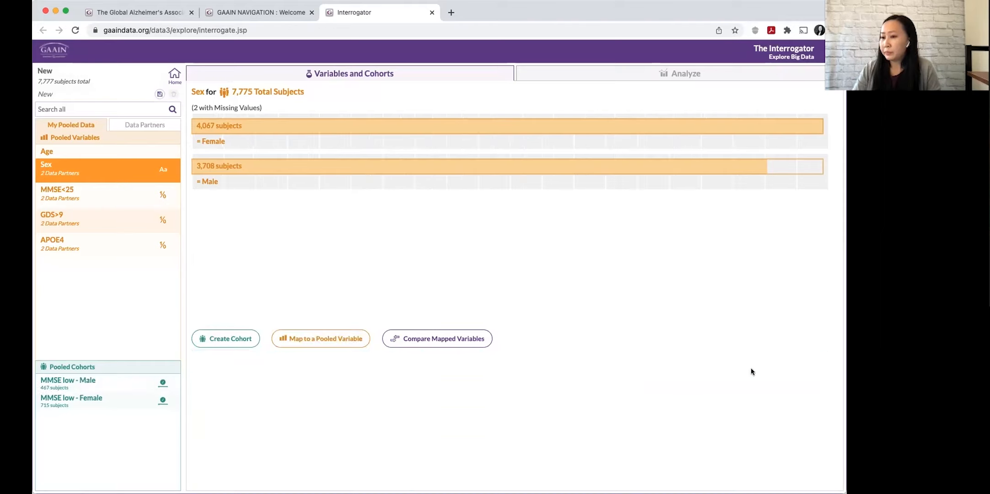
- Create a pooled cohort named "MMSE high - Female" from subjects with MMSE<25 = 0 in common
click(225, 338)
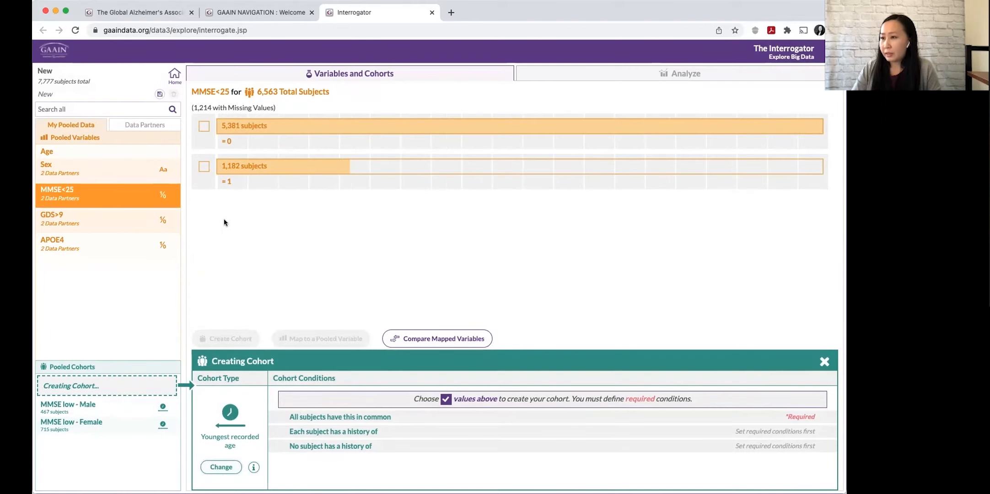
click(204, 126)
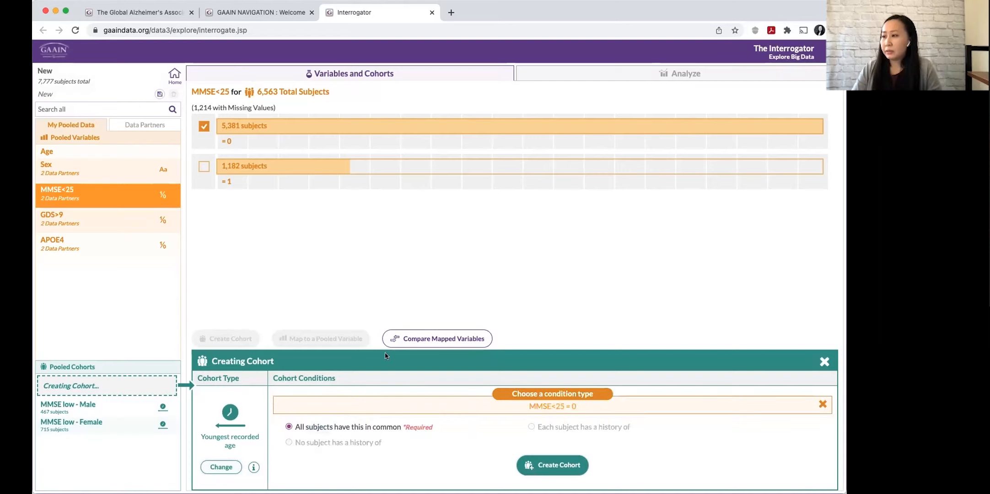
click(549, 471)
text(MMSE high - Female)
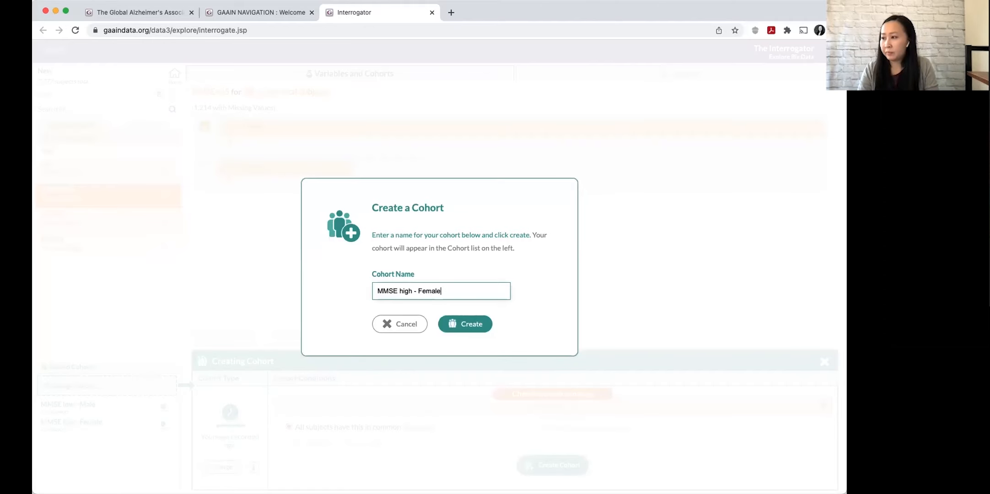
key(Return)
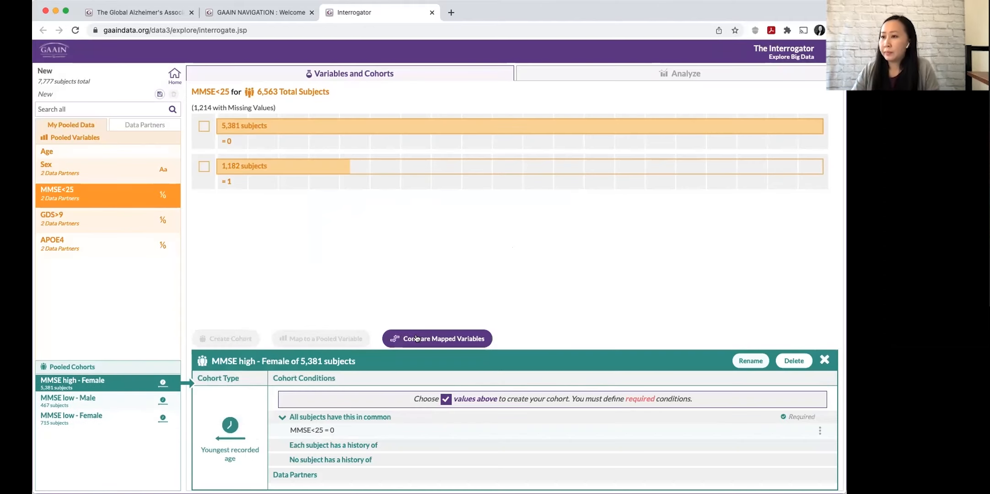
- Add Sex = Female as a condition all subjects have in common to the "MMSE high - Female" cohort and close its editor
click(112, 169)
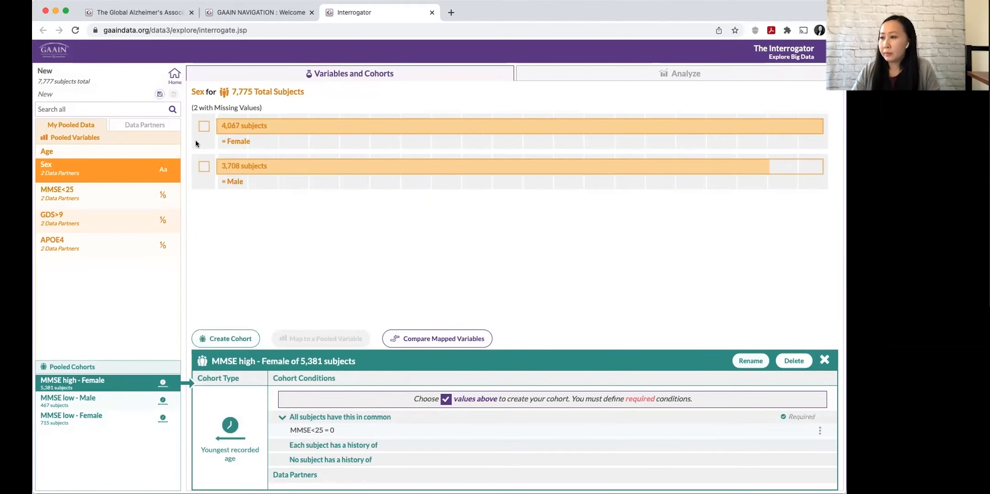
click(203, 126)
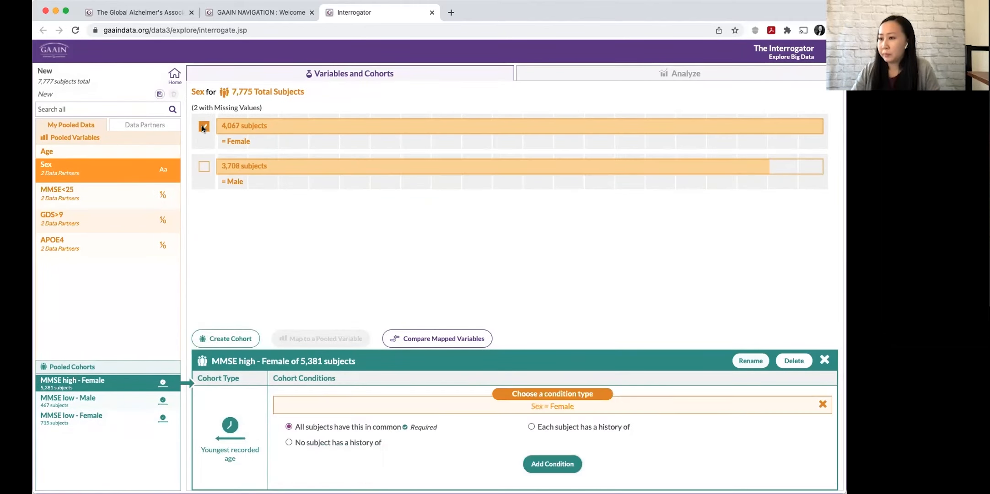
click(558, 461)
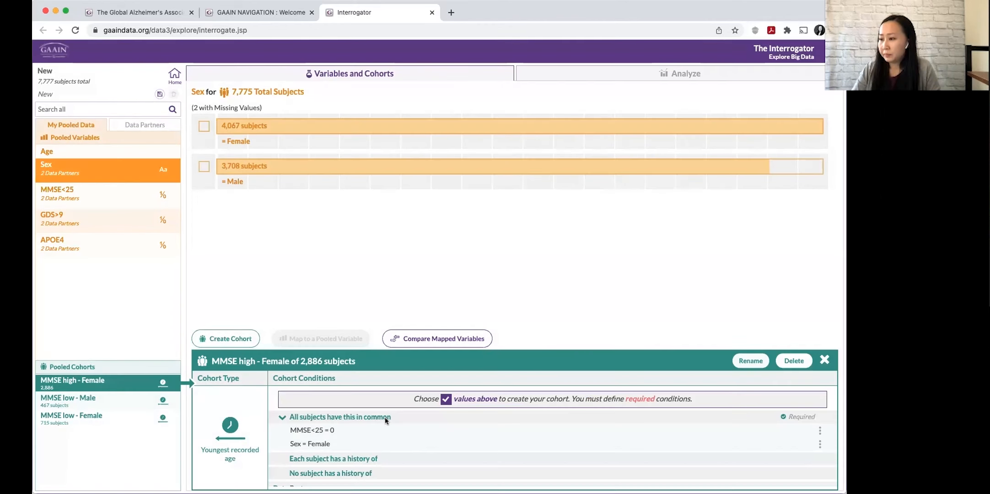
click(824, 361)
- Create a pooled cohort named "MMSE high - Male" from subjects with MMSE<25 = 0 in common
click(120, 200)
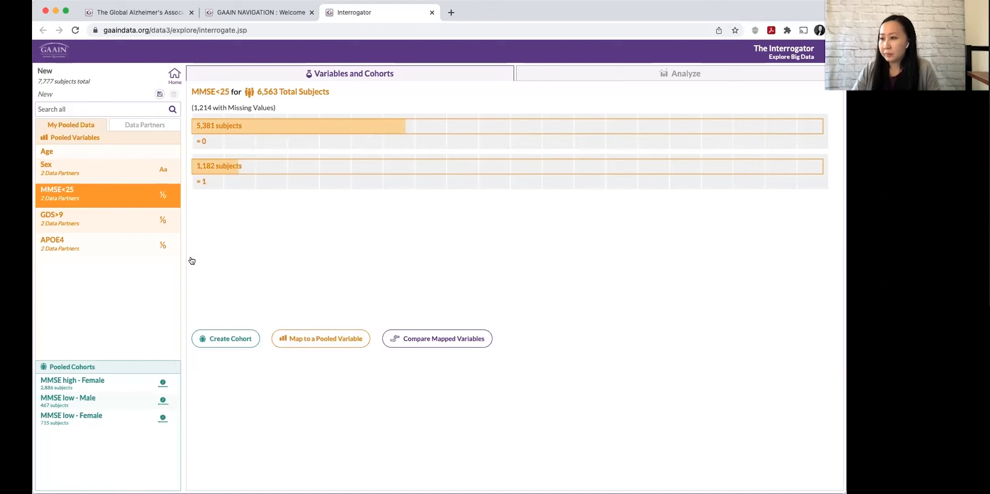
click(226, 341)
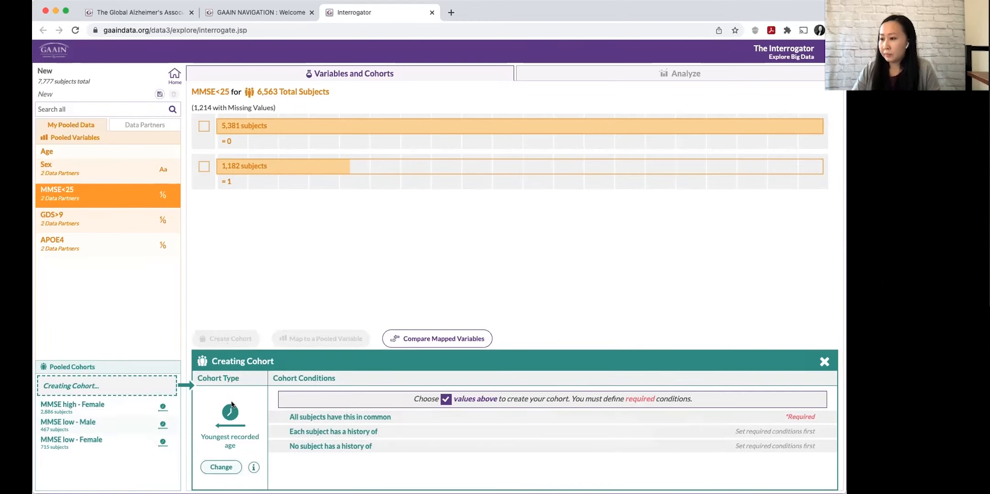
click(204, 126)
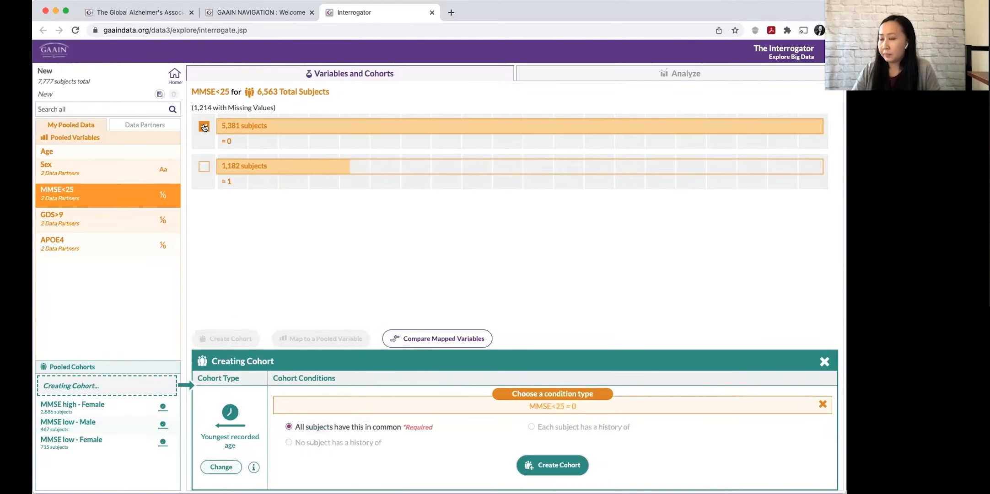
click(556, 463)
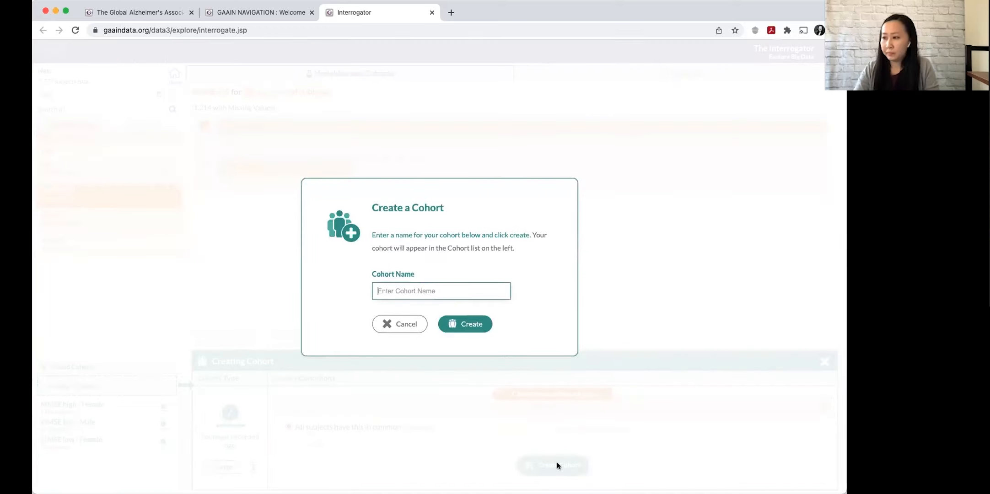
text(MMSE high)
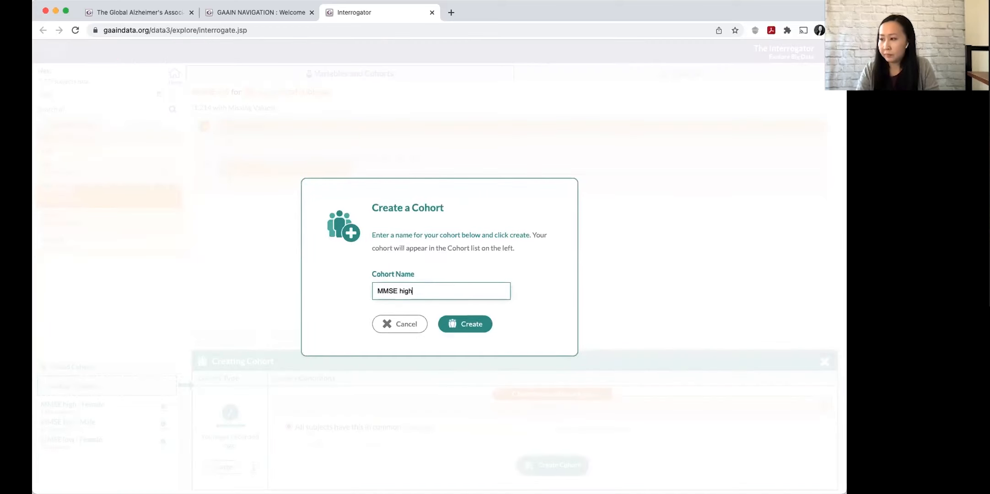
text( - Male)
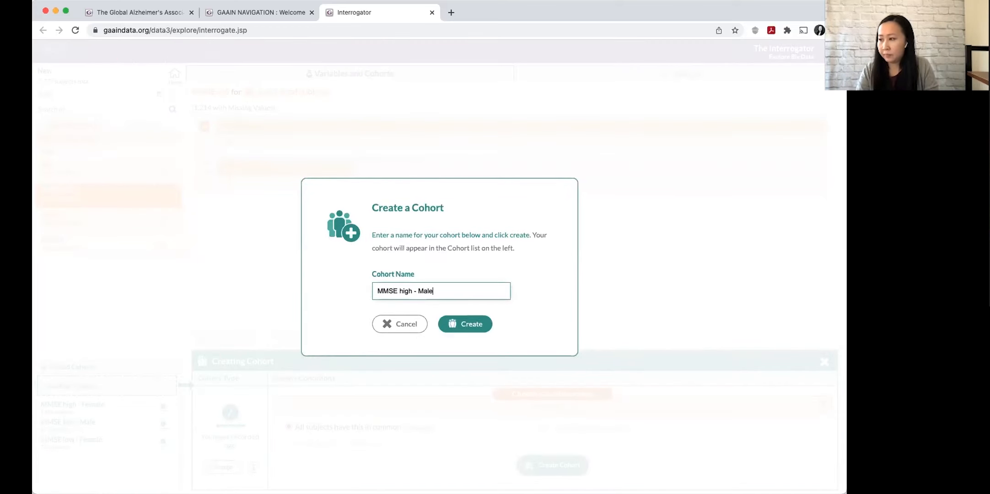
key(Return)
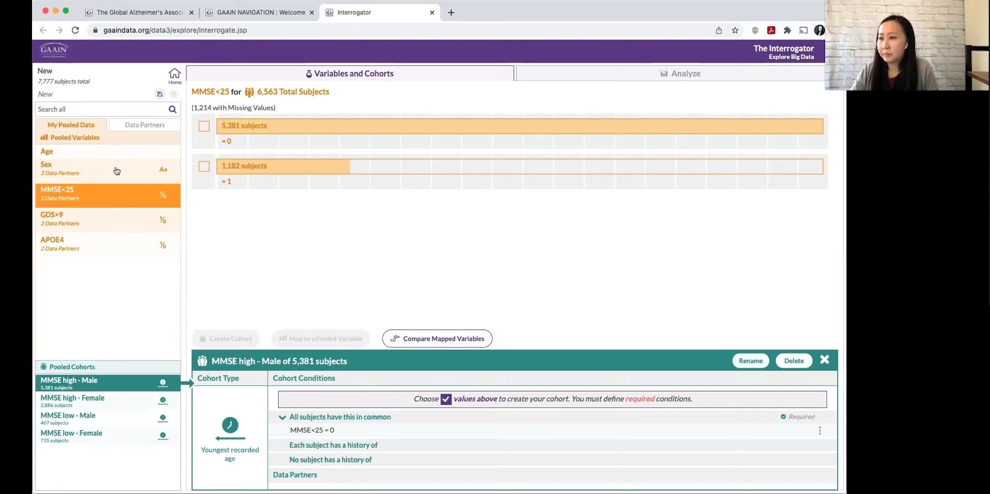
- Add Sex = Male as a condition all subjects have in common to the "MMSE high - Male" cohort and close its editor
click(116, 170)
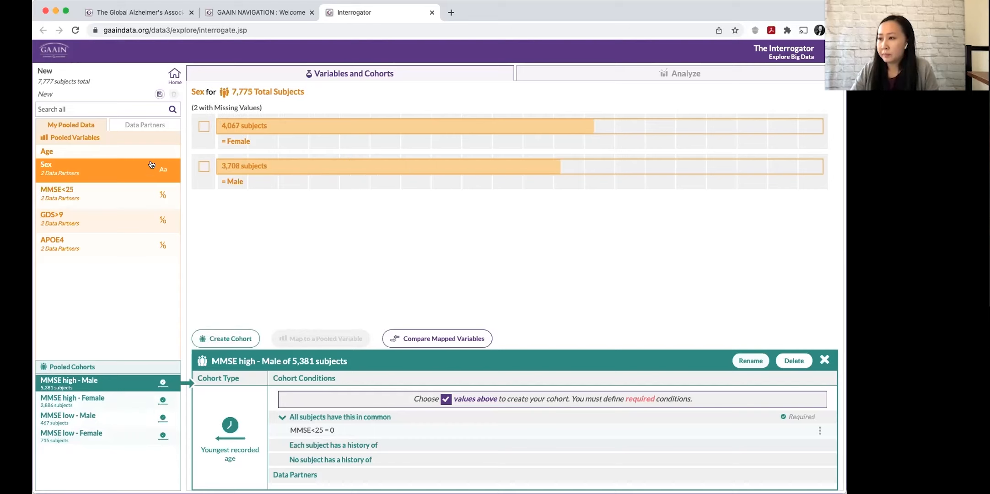
click(204, 167)
click(553, 459)
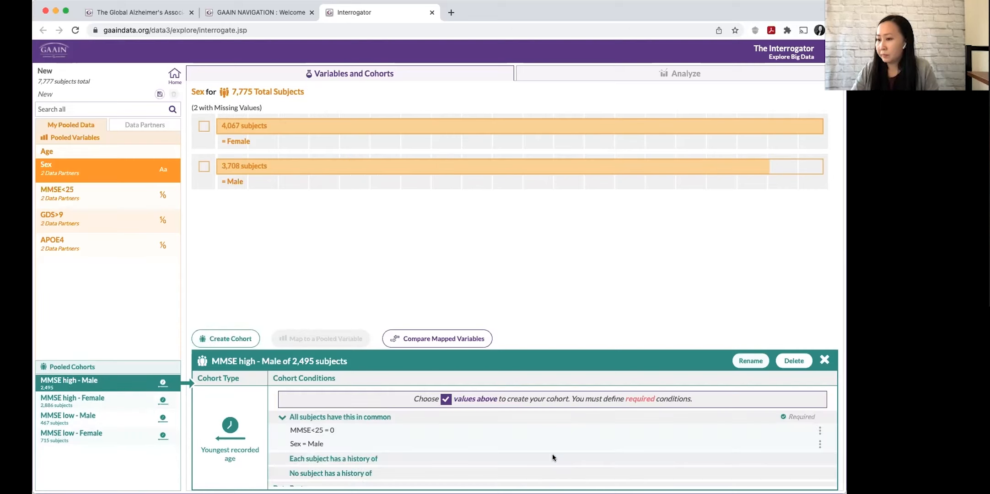
click(824, 360)
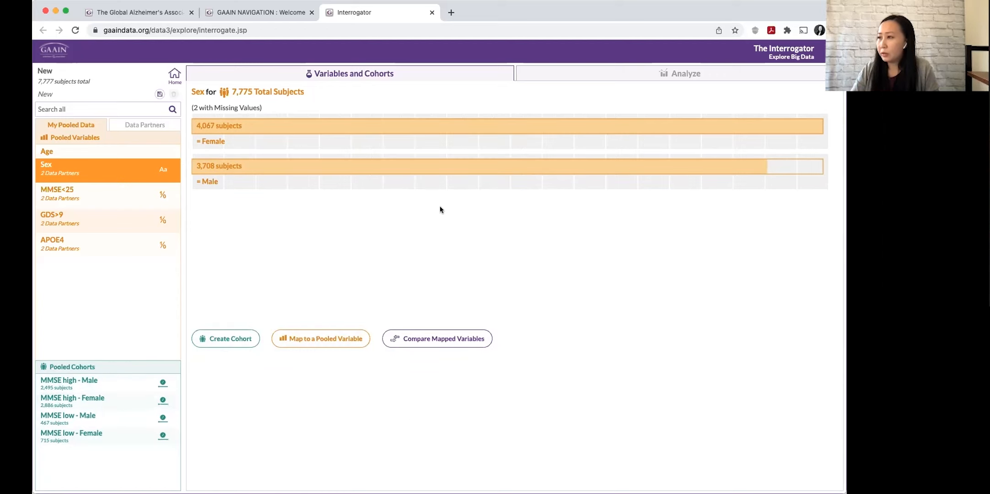
- Set up a logistic regression with control cohort "MMSE high - Male", case cohort "MMSE low - Male", and variables APOE4 and GDS>9
click(681, 75)
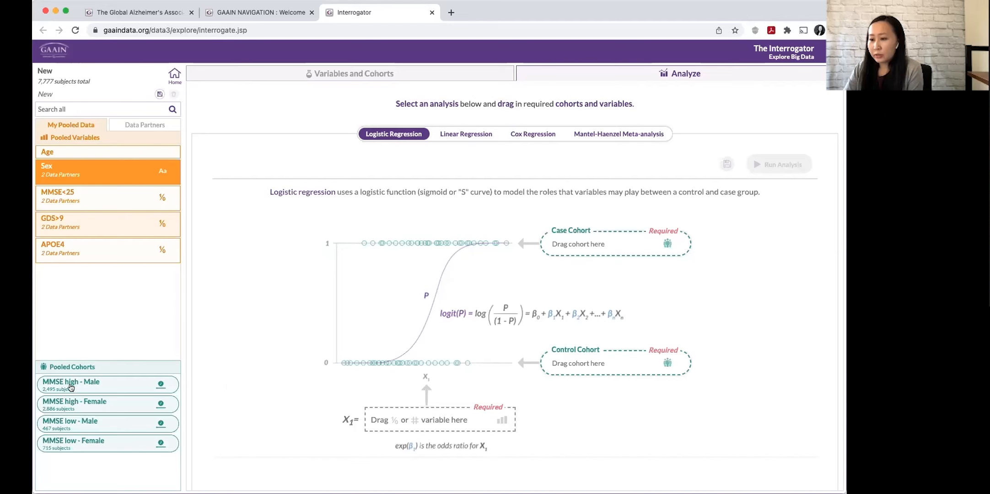
drag(59, 385, 589, 365)
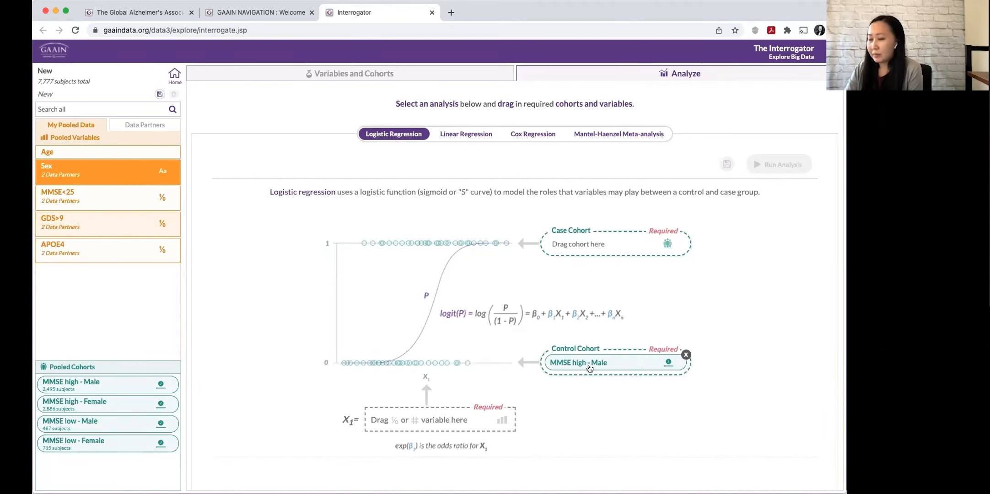
drag(71, 423, 602, 245)
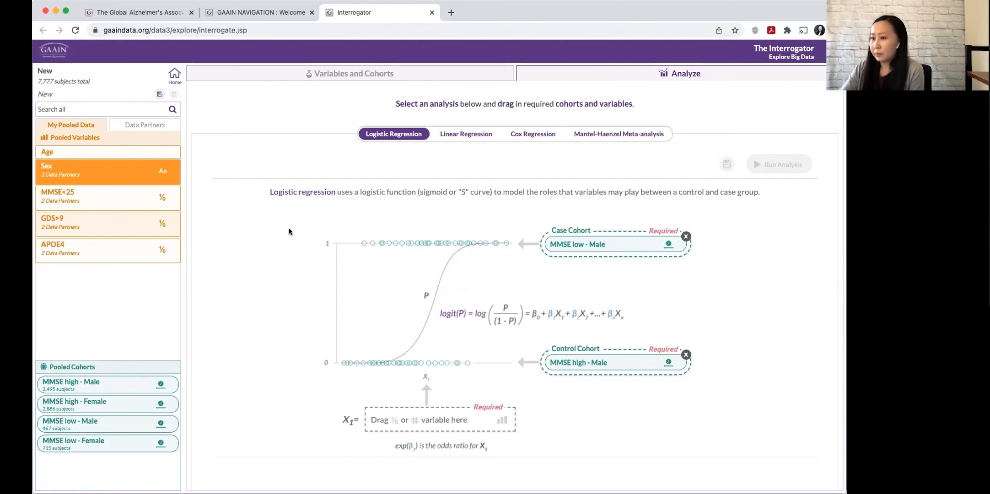
drag(64, 257, 388, 404)
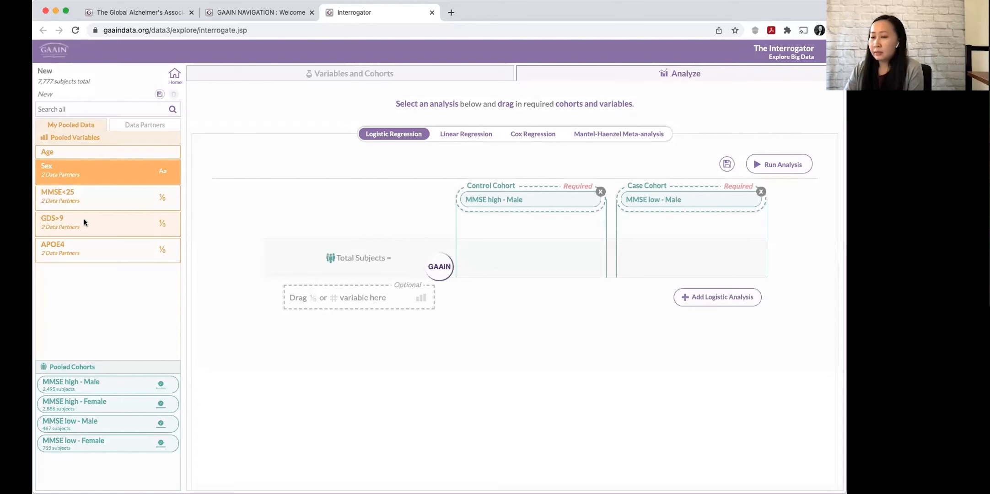
drag(64, 222, 328, 375)
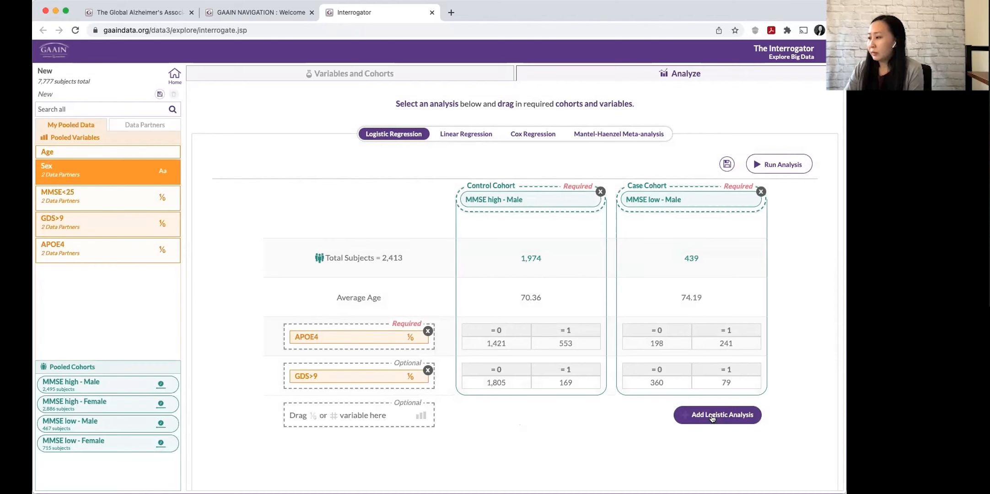
- Add a second logistic analysis with control cohort "MMSE high - Female", case cohort "MMSE low - Female", and variables APOE4 and GDS>9
click(713, 415)
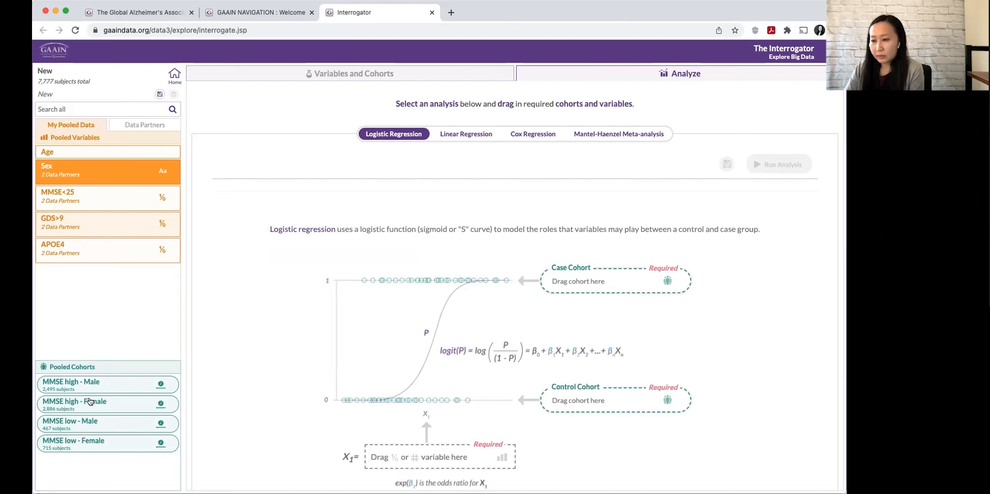
drag(79, 404, 600, 396)
drag(76, 444, 604, 277)
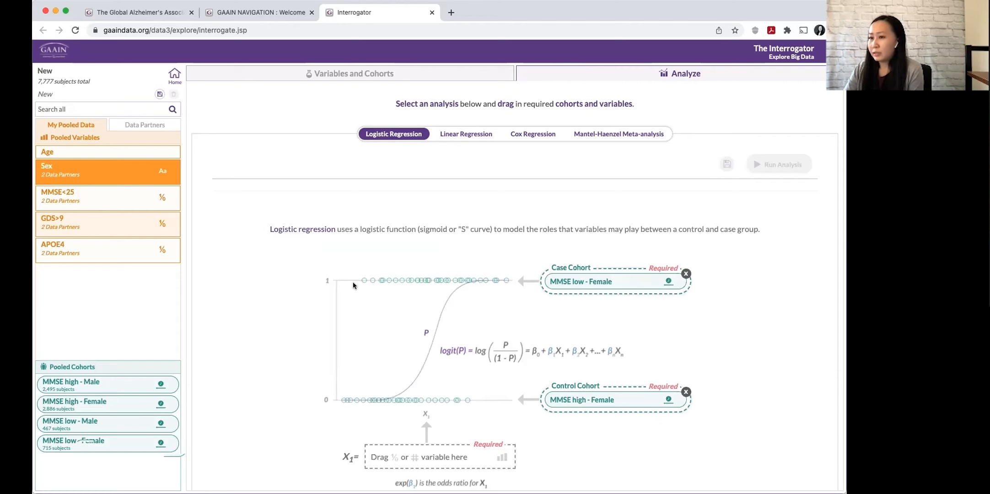
scroll(353, 281, down, 2)
drag(60, 253, 415, 420)
drag(81, 224, 341, 400)
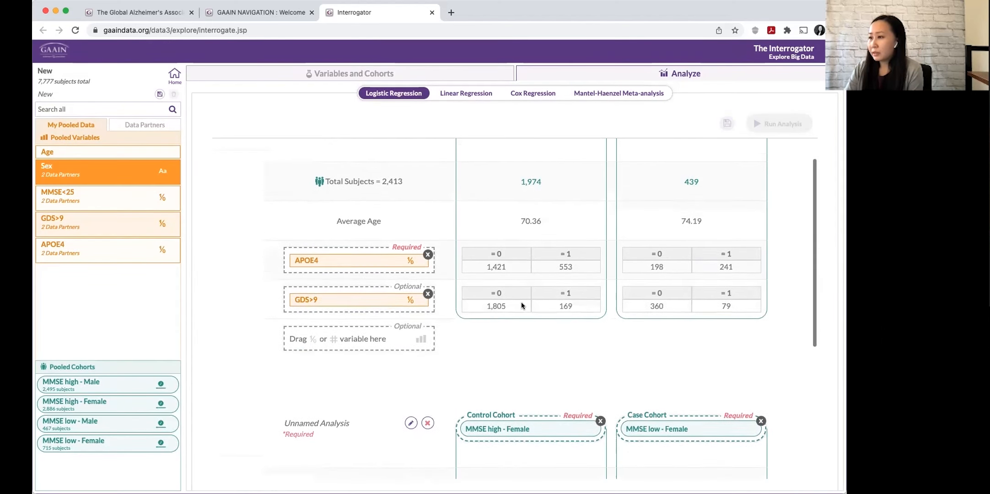
- Name the first logistic analysis "Male" and the second one "Female"
click(410, 154)
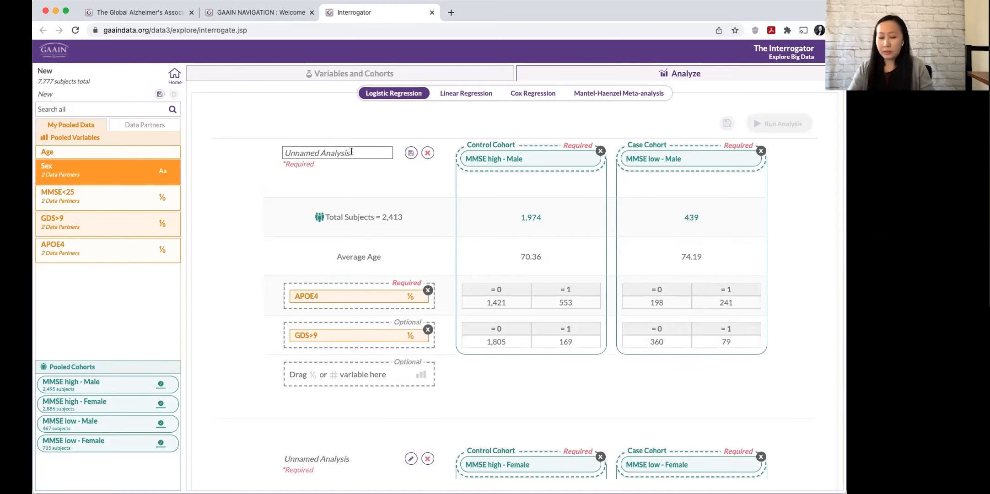
text(Male)
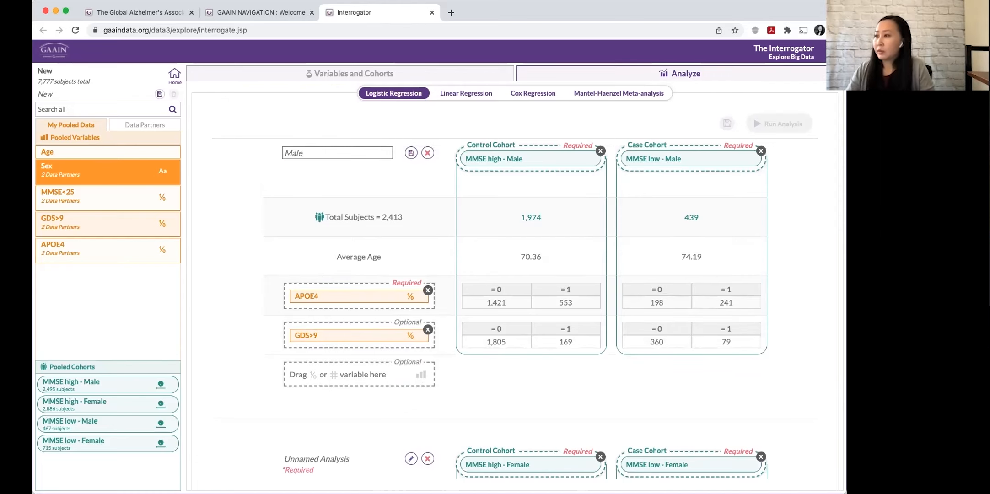
click(410, 152)
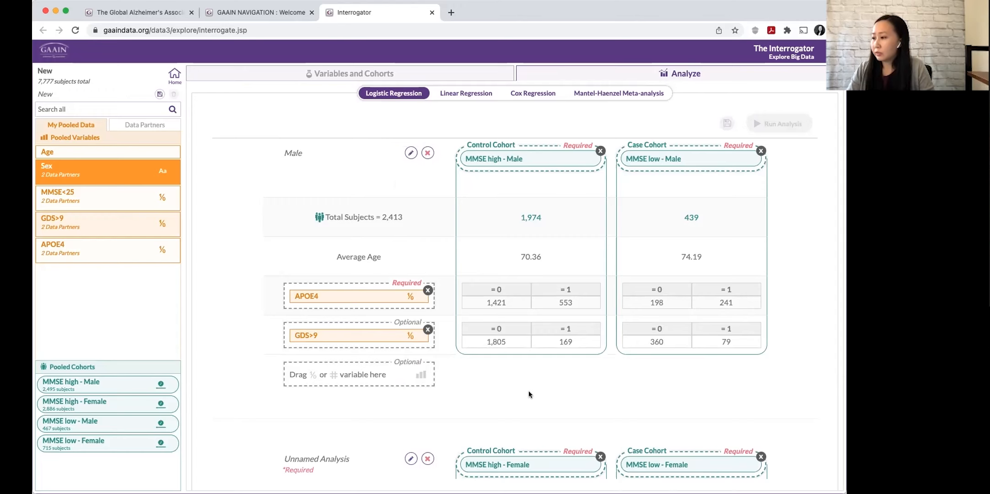
scroll(525, 379, down, 3)
click(410, 320)
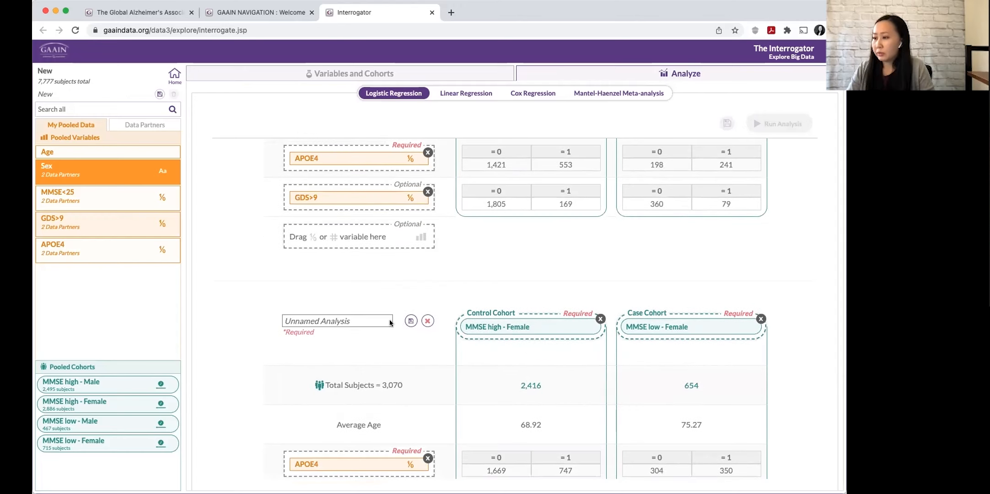
text(Female)
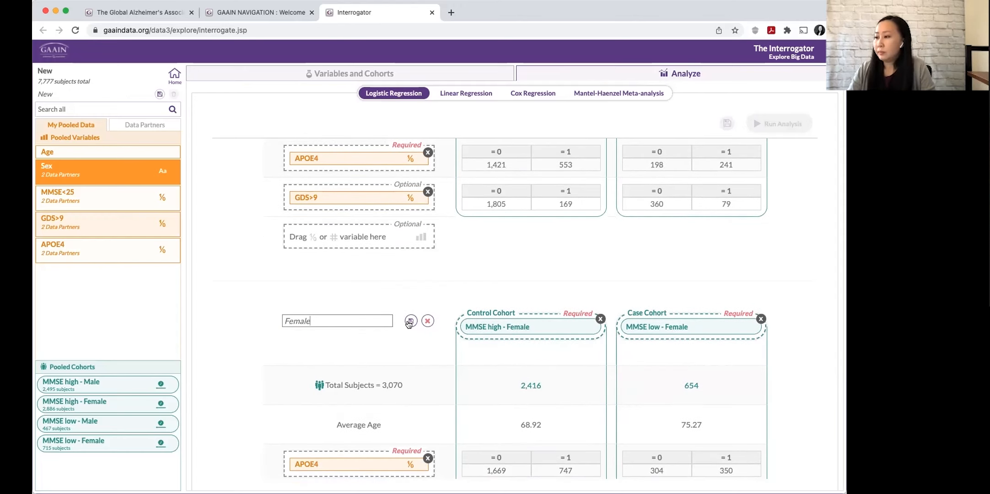
click(409, 321)
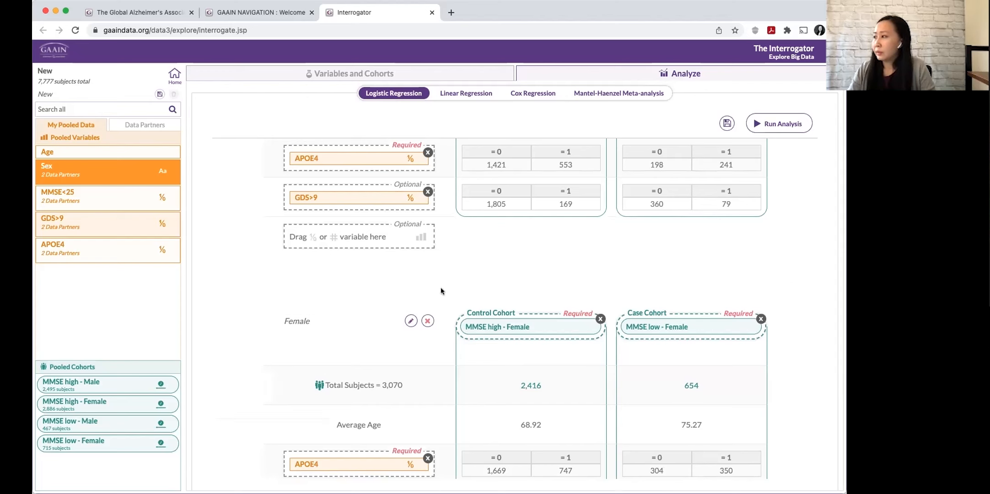
- Run the Male and Female logistic regressions and inspect the APOE4 and GDS>9 odds ratios in the results
scroll(611, 241, down, 2)
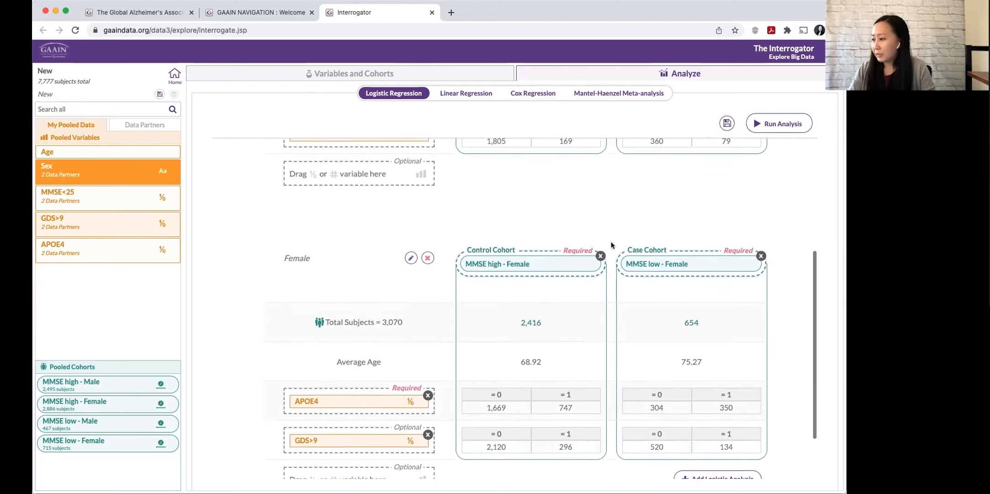
scroll(611, 243, up, 5)
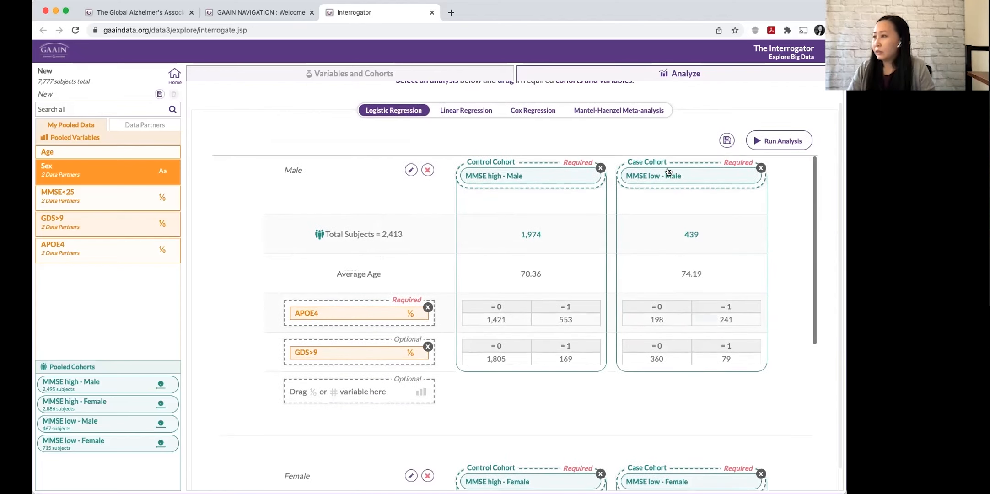
click(764, 143)
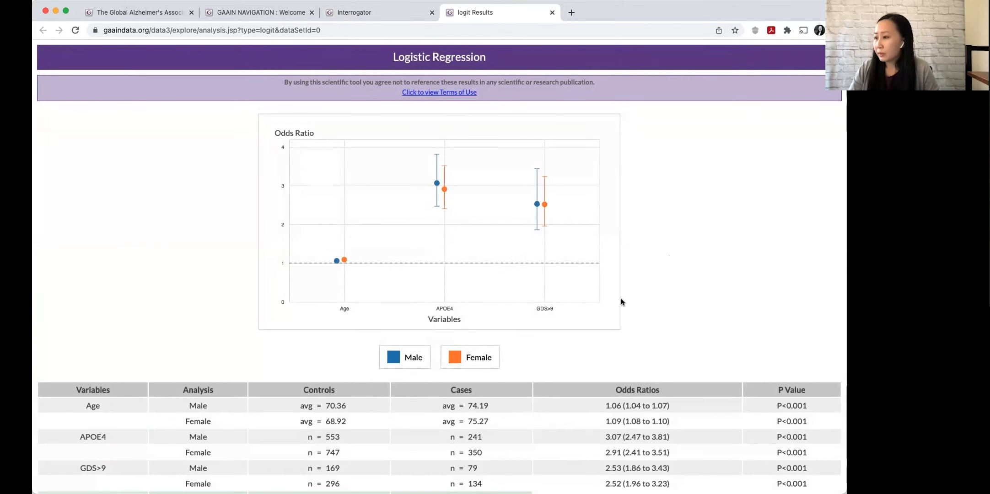
scroll(621, 299, down, 1)
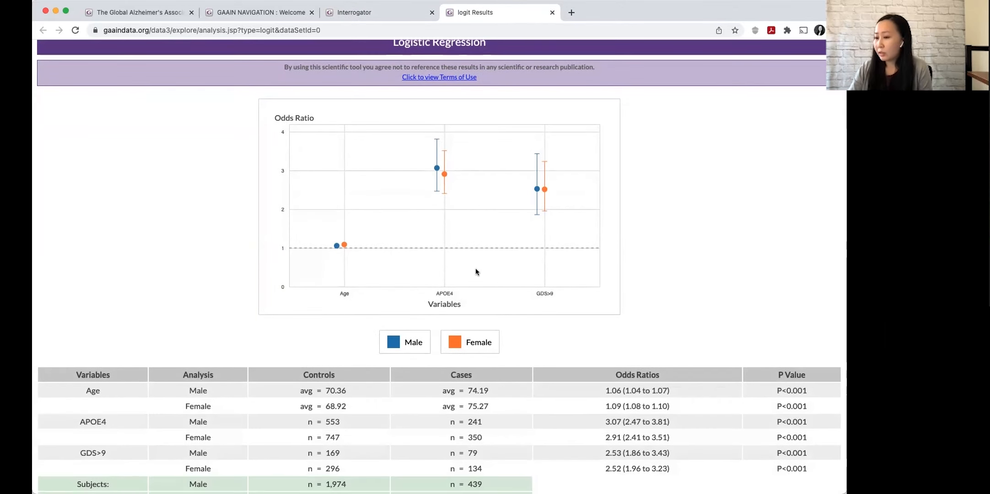
scroll(495, 267, up, 1)
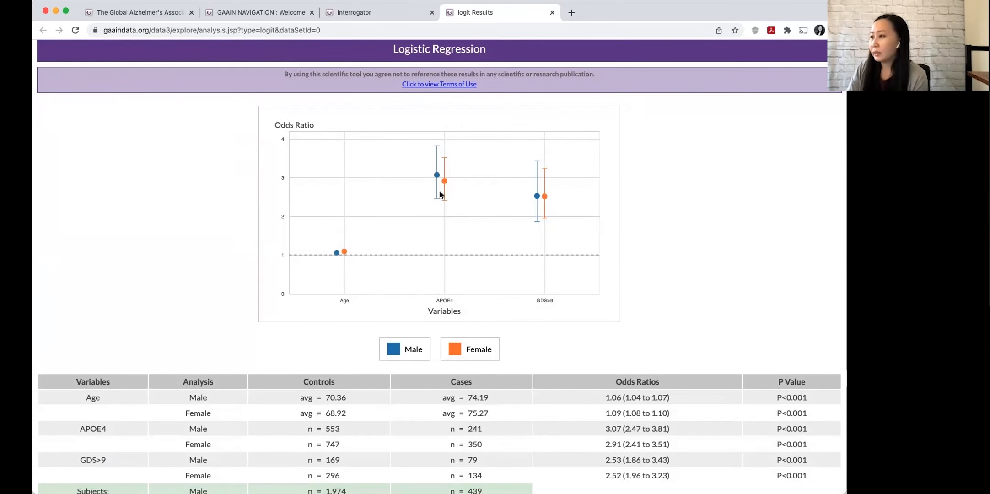
mouse_move(435, 174)
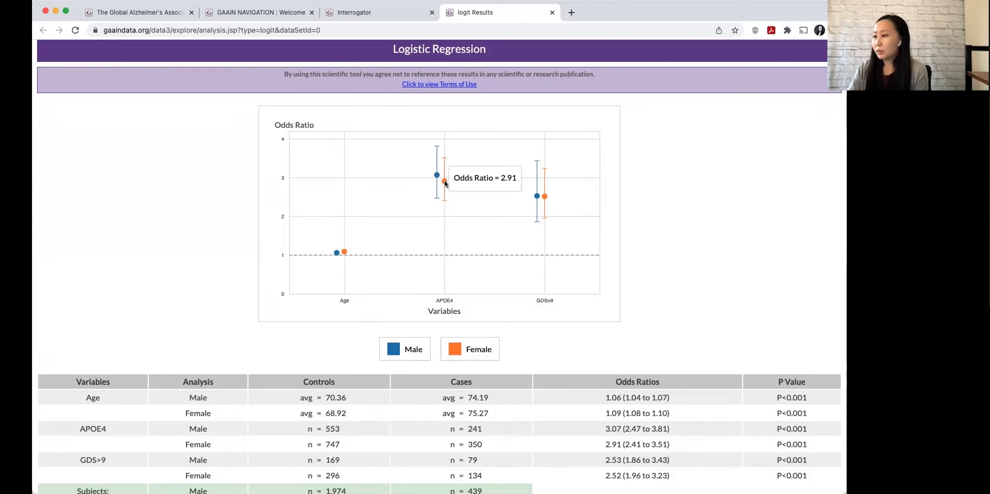
mouse_move(538, 196)
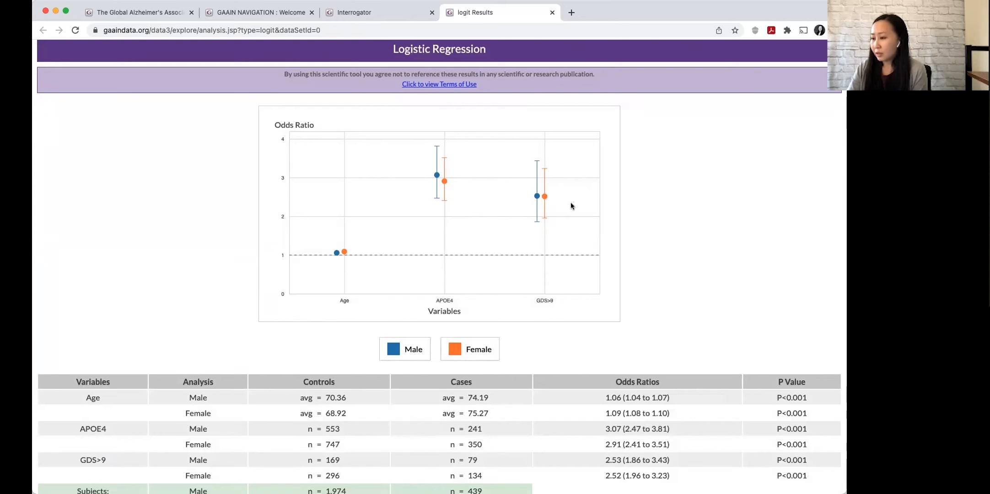
scroll(571, 205, down, 3)
scroll(570, 205, up, 3)
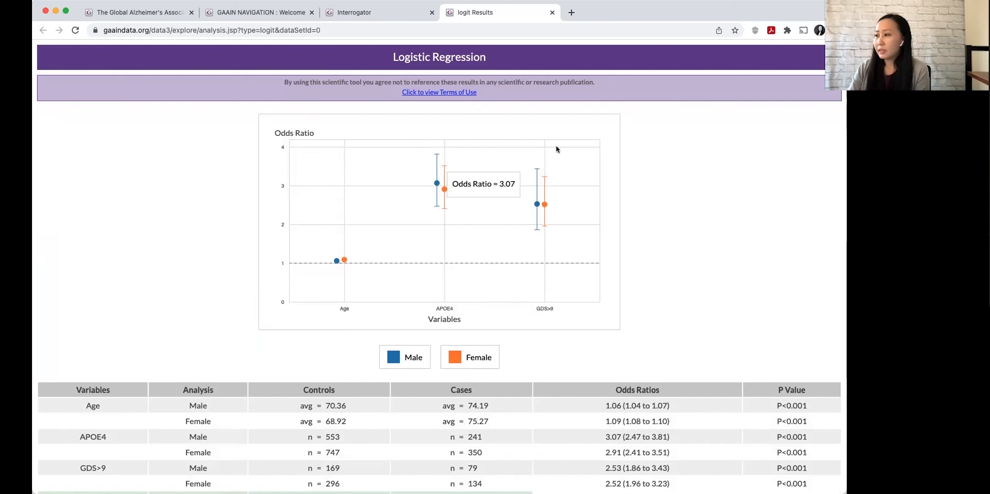
- Open the data access application site for TARCC from the GAAIN data partners page
click(258, 13)
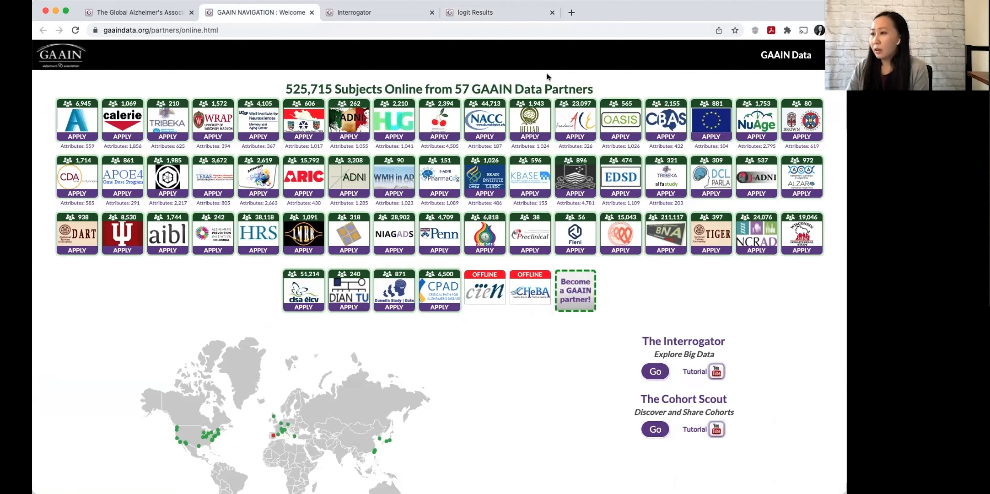
mouse_move(212, 195)
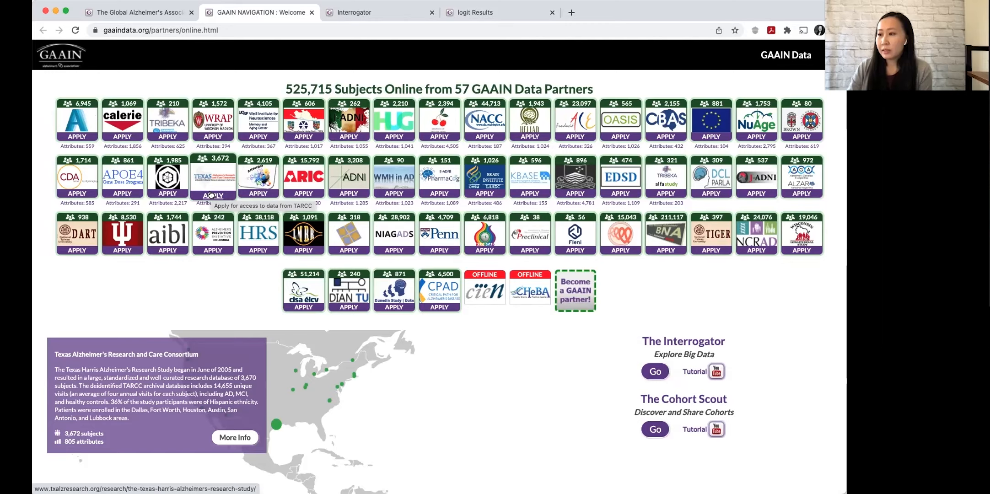
click(210, 194)
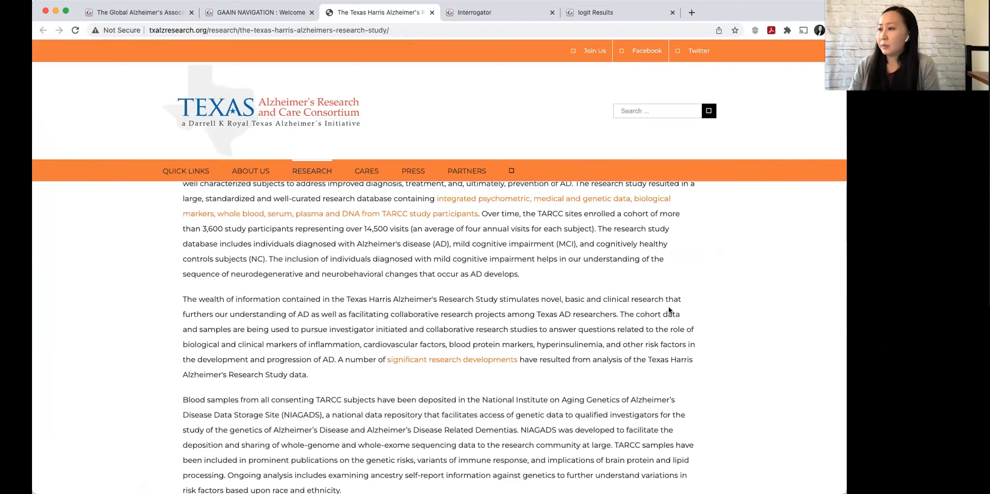
- Return to the GAAIN data partners page, open TARCC's detailed information page, and review its summary, contact details, available data and contact form
click(273, 14)
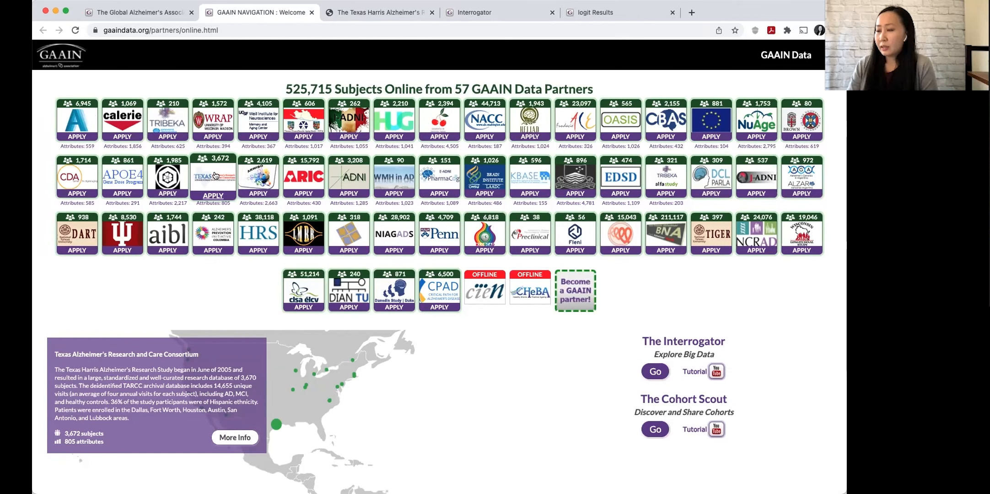
click(239, 437)
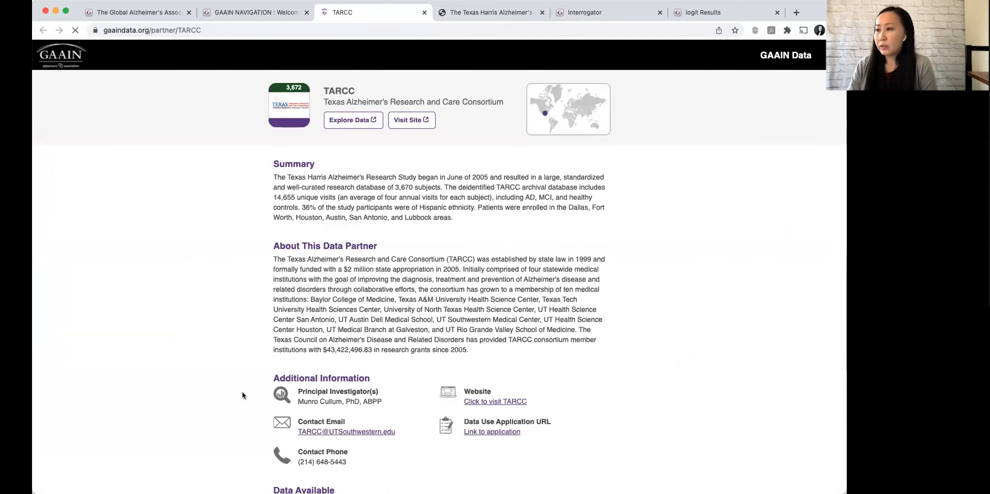
scroll(231, 391, down, 1)
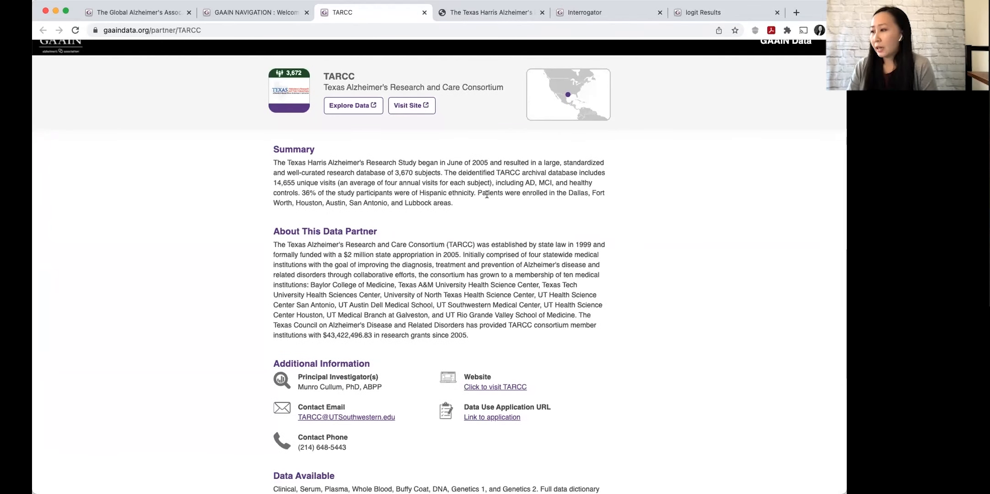
scroll(487, 194, down, 1)
scroll(486, 194, down, 5)
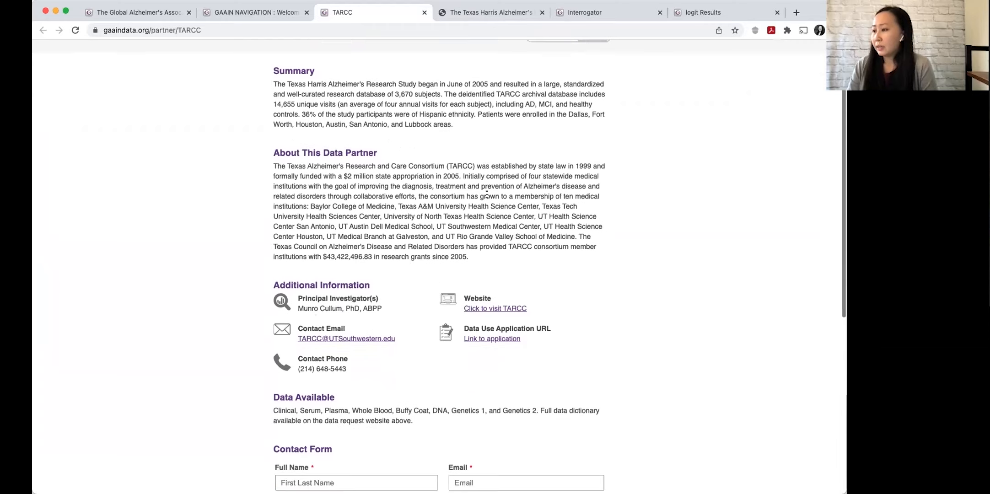
scroll(423, 305, down, 7)
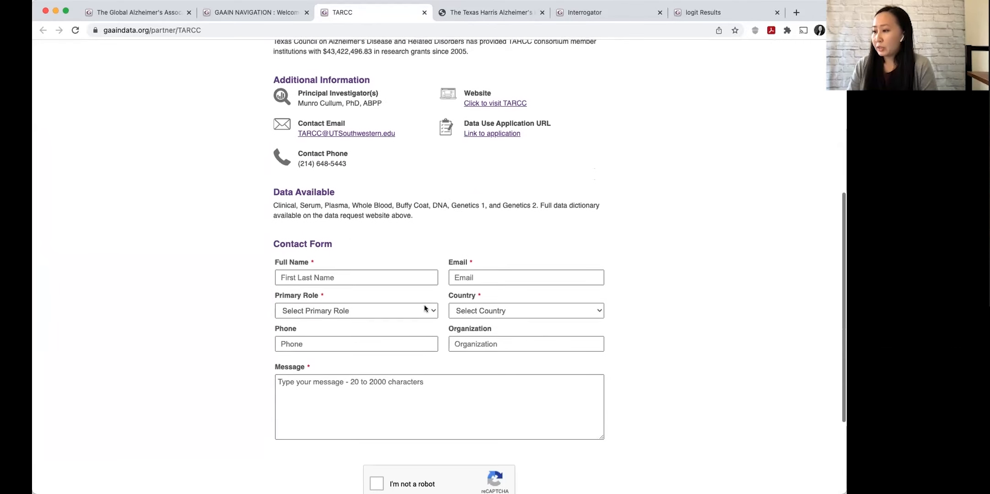
scroll(424, 306, up, 10)
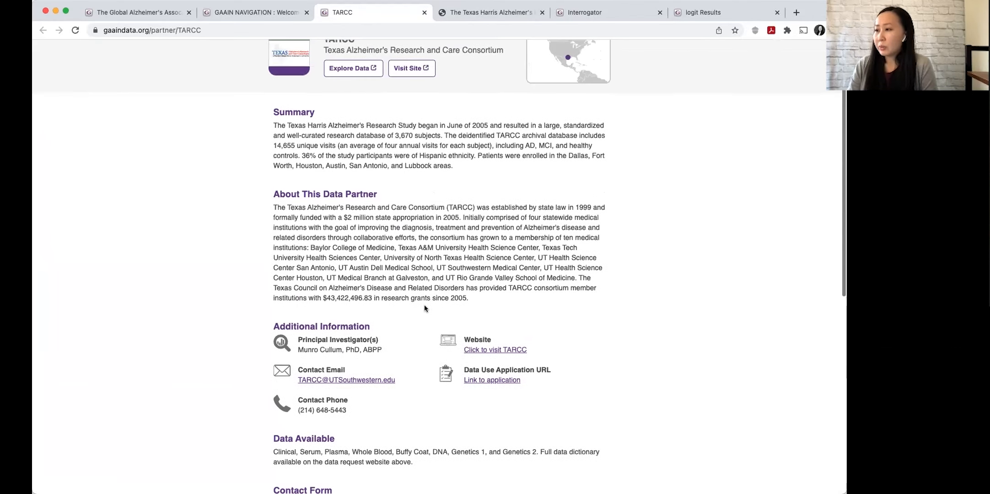